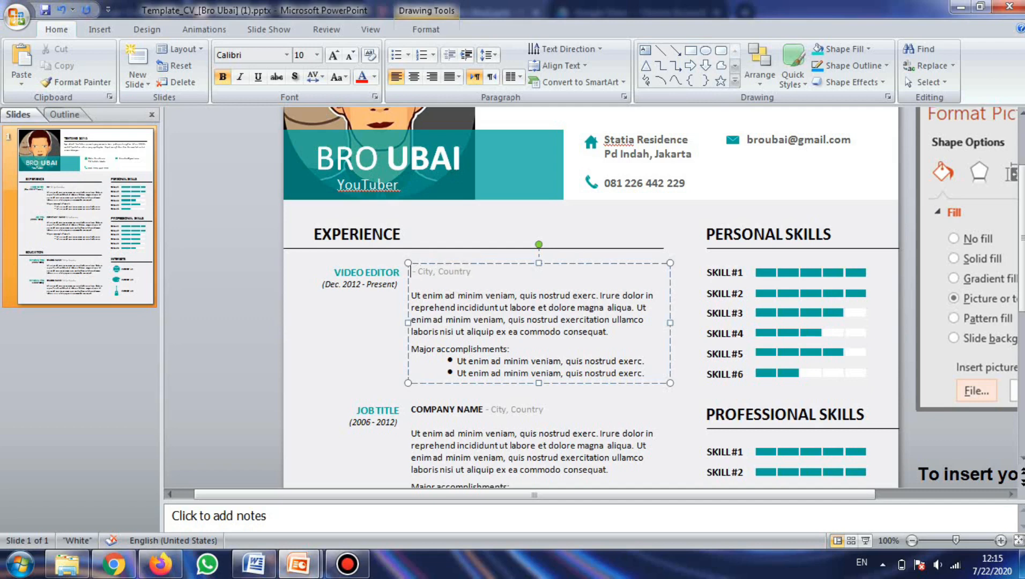
Step: Enter PT SAPTA WAHANA as the company name of the first experience entry
{"action": "type", "text": "PT"}
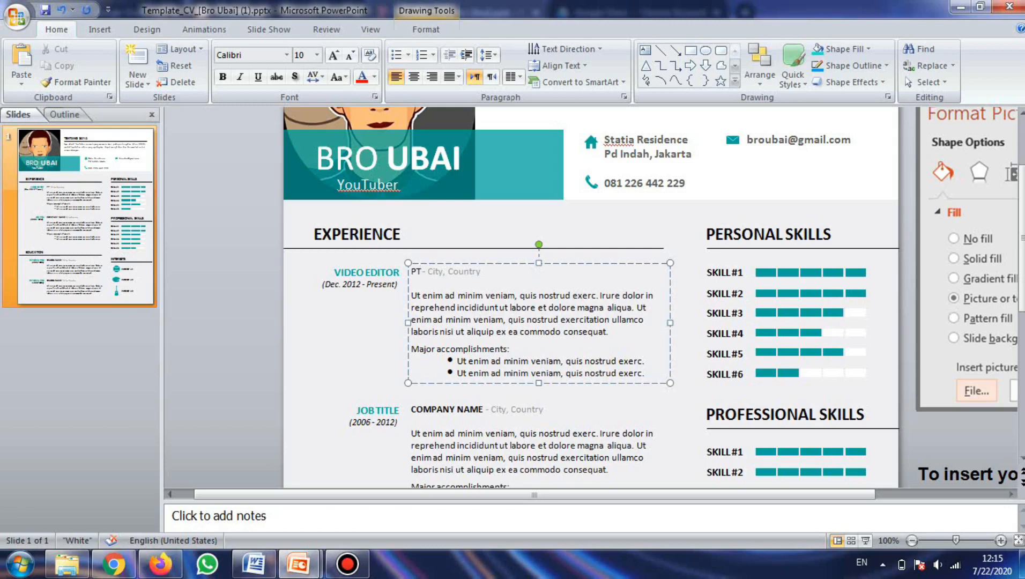
{"action": "type", "text": "SAPTA WAHANA"}
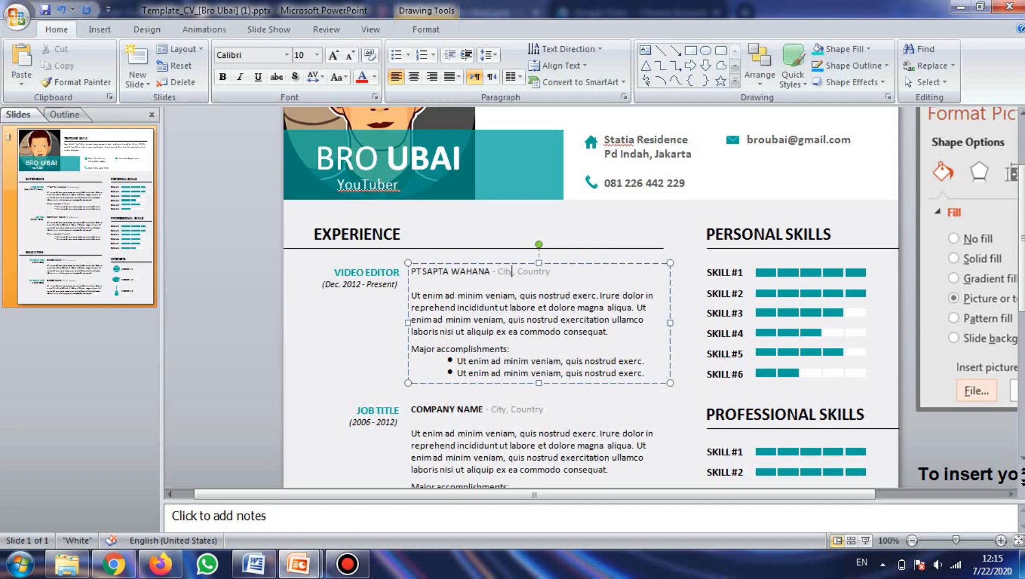
Step: Replace the first entry's city and country with Duri, Jakarta Barat
{"action": "key", "text": "BackSpace"}
{"action": "key", "text": "BackSpace"}
{"action": "key", "text": "BackSpace"}
{"action": "key", "text": "BackSpace"}
{"action": "type", "text": "Dur"}
{"action": "key", "text": "shift+Right"}
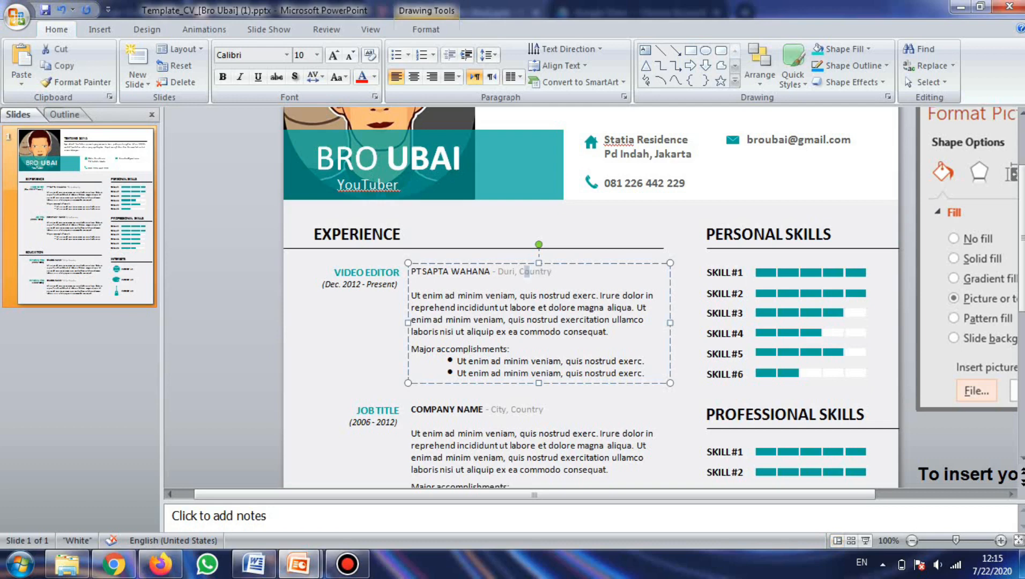
{"action": "key", "text": "shift+Right"}
{"action": "key", "text": "BackSpace"}
{"action": "key", "text": "BackSpace"}
{"action": "type", "text": "Jaka"}
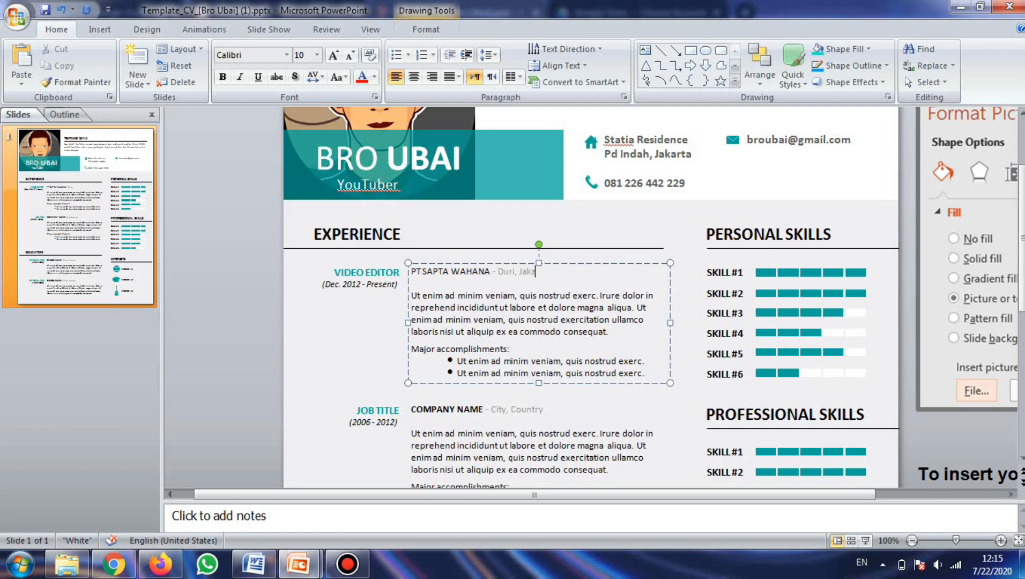
{"action": "type", "text": "rta Barat"}
Step: Replace the first entry's description with "Membuat konten videografi untuk keperluan promosi periklanan, banner dan flyer, dan sebagainya."
{"action": "left_click_drag", "start_coordinate": [414, 296], "coordinate": [643, 370]}
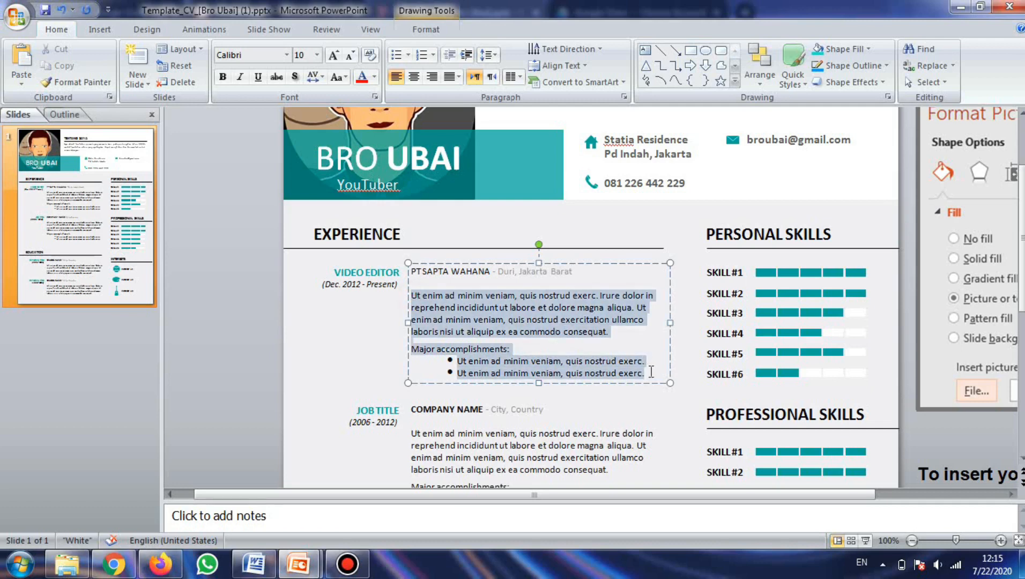
{"action": "key", "text": "BackSpace"}
{"action": "type", "text": "Membua"}
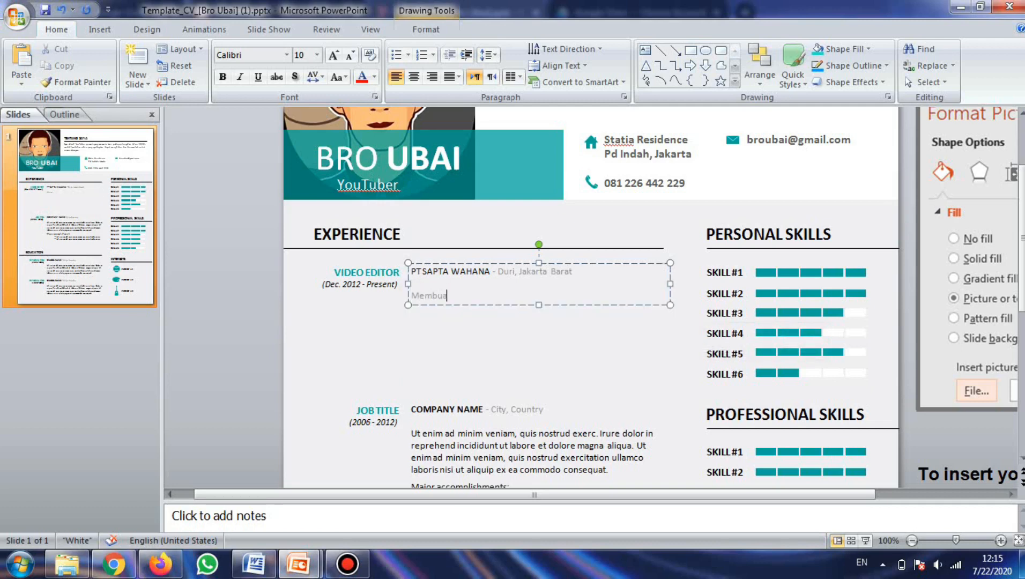
{"action": "type", "text": "t konten videografi untuk keper"}
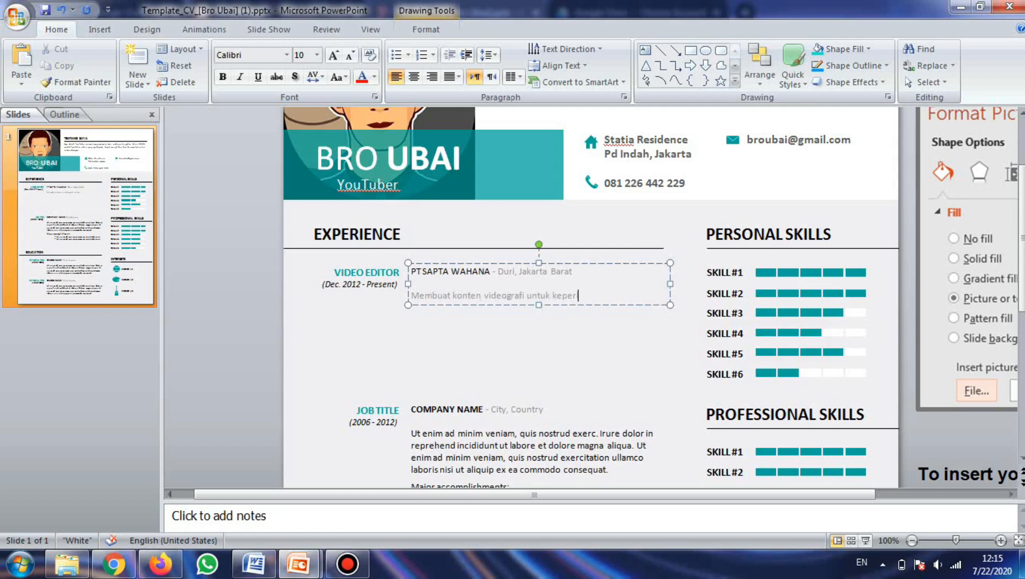
{"action": "type", "text": "luan promosi periklanan, b"}
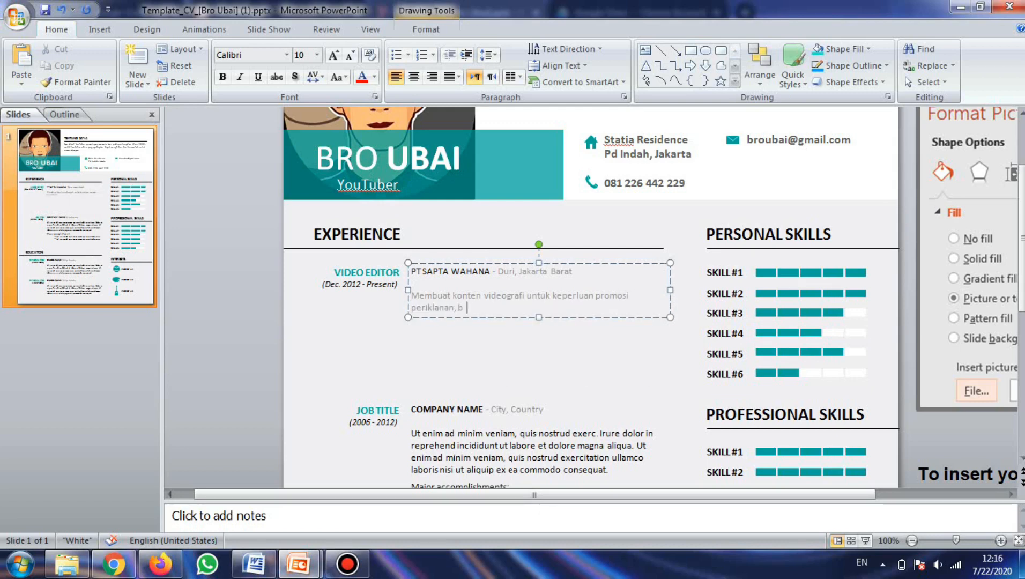
{"action": "type", "text": "anner dan t"}
{"action": "type", "text": "lyer, dan sebagainya."}
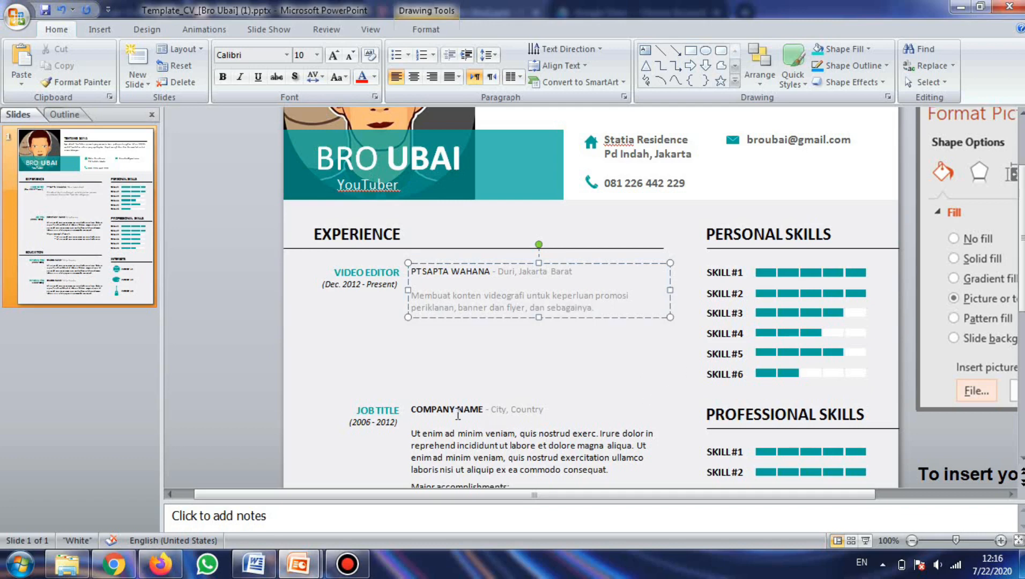
Step: Change the first entry's date range to 2018 – 2020
{"action": "scroll", "coordinate": [1021, 285], "scroll_direction": "down", "scroll_amount": 2}
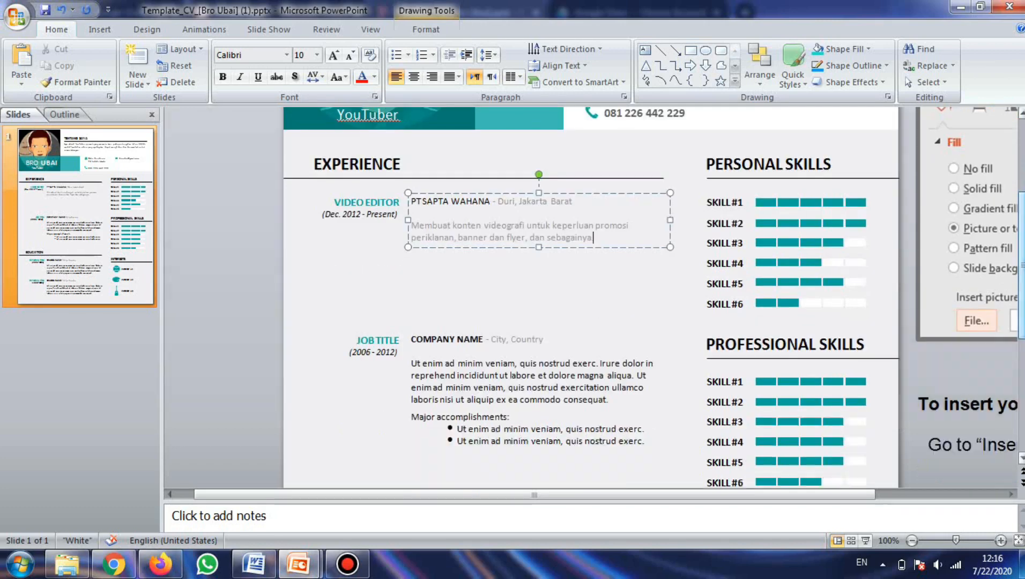
{"action": "scroll", "coordinate": [1021, 284], "scroll_direction": "down", "scroll_amount": 2}
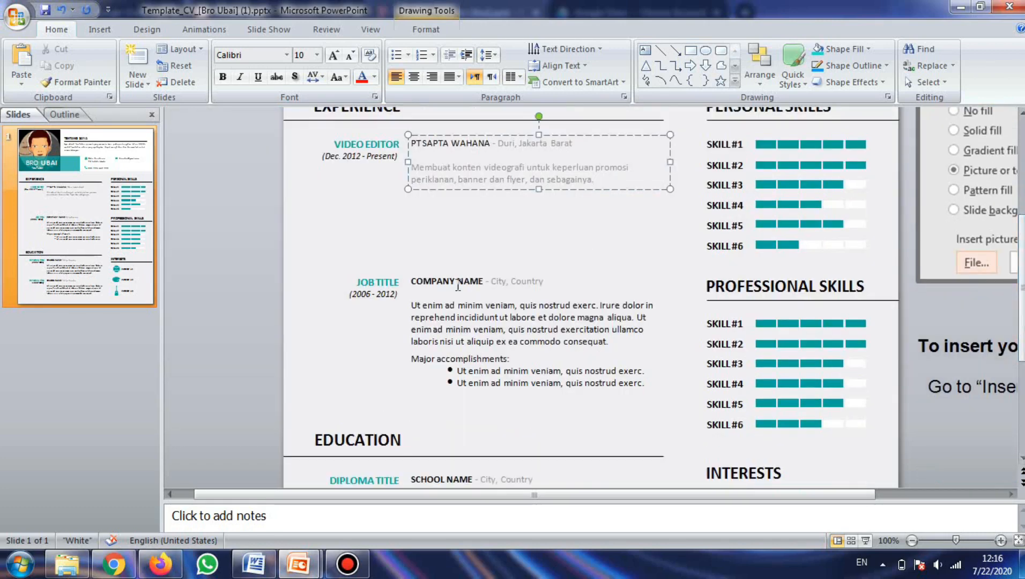
{"action": "left_click", "coordinate": [401, 283]}
{"action": "left_click", "coordinate": [359, 157]}
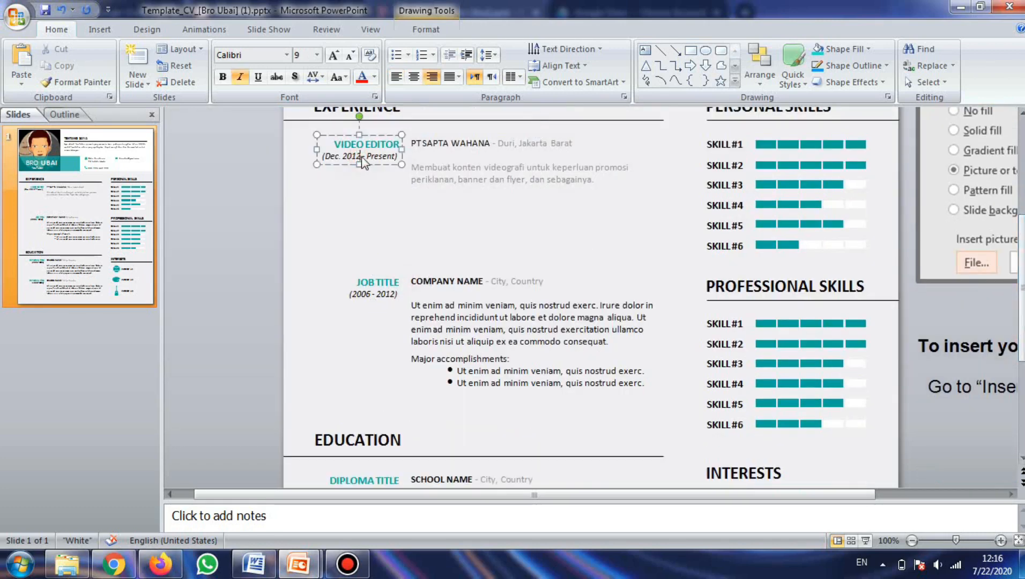
{"action": "key", "text": "BackSpace"}
{"action": "key", "text": "BackSpace"}
{"action": "key", "text": "BackSpace"}
{"action": "key", "text": "BackSpace"}
{"action": "key", "text": "BackSpace"}
{"action": "key", "text": "BackSpace"}
{"action": "key", "text": "BackSpace"}
{"action": "key", "text": "BackSpace"}
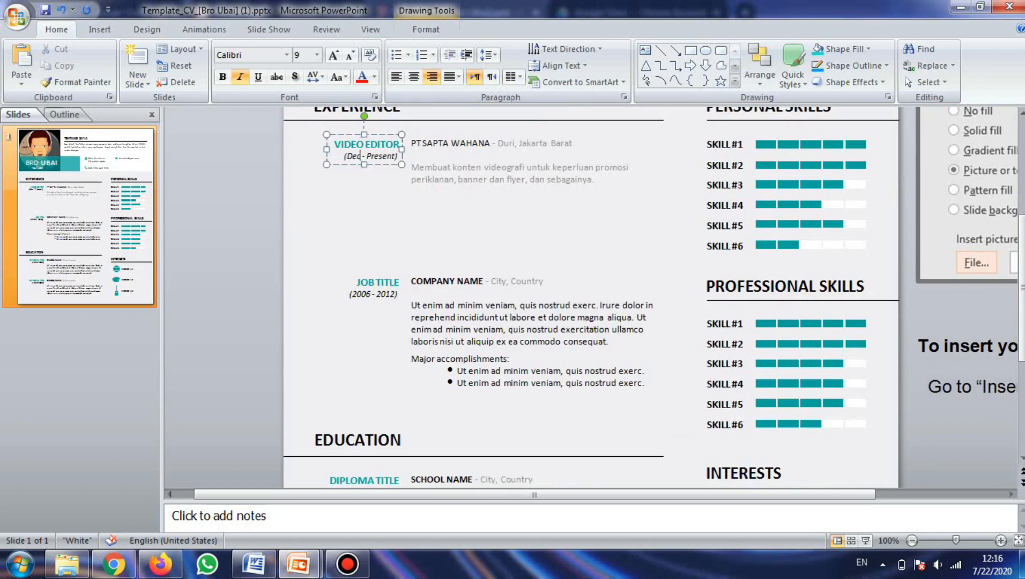
{"action": "type", "text": "2016"}
{"action": "key", "text": "Delete"}
{"action": "type", "text": ")"}
{"action": "key", "text": "BackSpace"}
{"action": "key", "text": "BackSpace"}
{"action": "key", "text": "BackSpace"}
{"action": "key", "text": "BackSpace"}
{"action": "key", "text": "BackSpace"}
{"action": "key", "text": "BackSpace"}
{"action": "key", "text": "BackSpace"}
{"action": "type", "text": "2020"}
Step: Replace the second entry's company name with PT CIPTA MAJU KARYA
{"action": "left_click", "coordinate": [429, 282]}
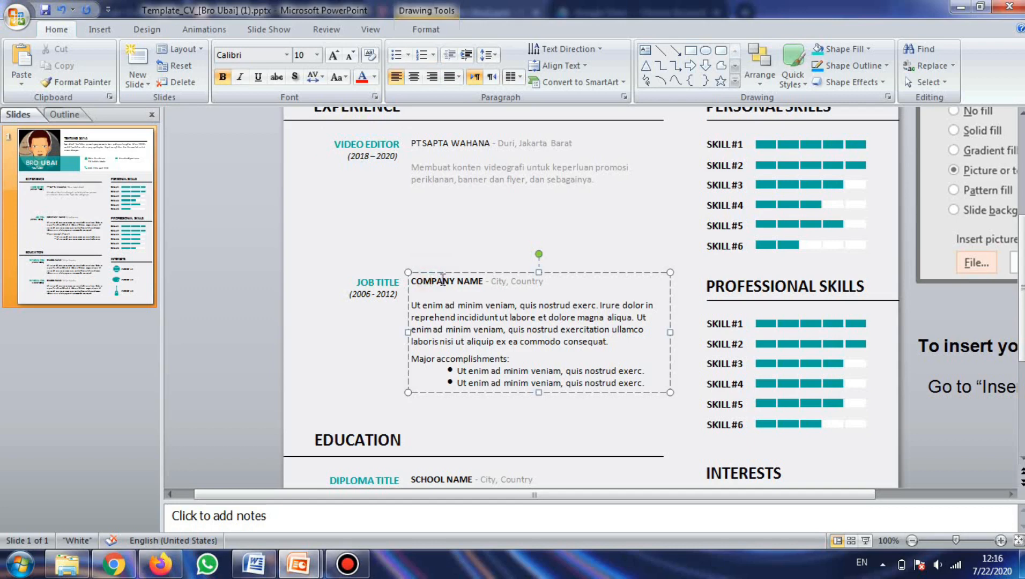
{"action": "left_click_drag", "start_coordinate": [411, 280], "coordinate": [484, 282]}
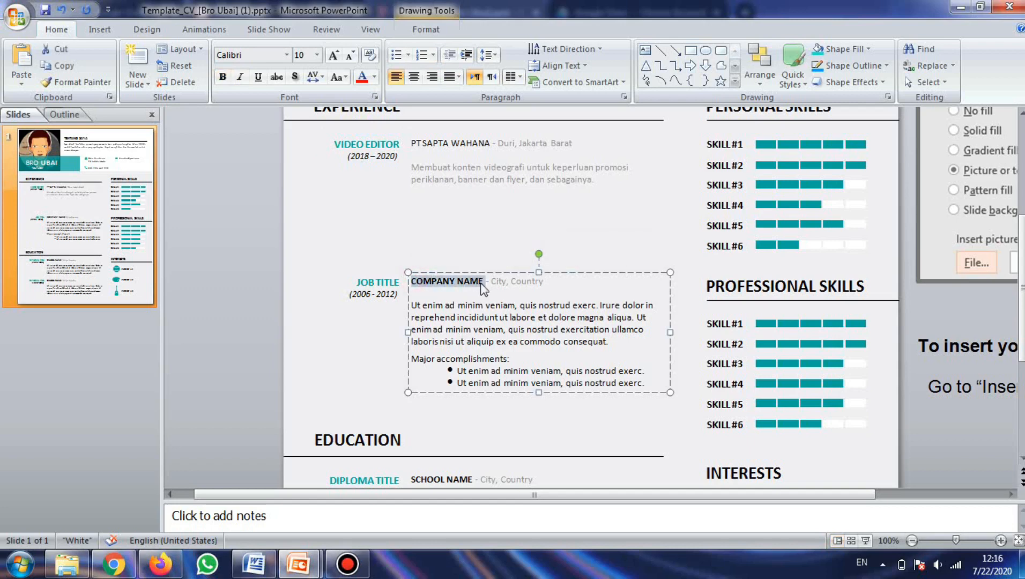
{"action": "type", "text": "PT CIP"}
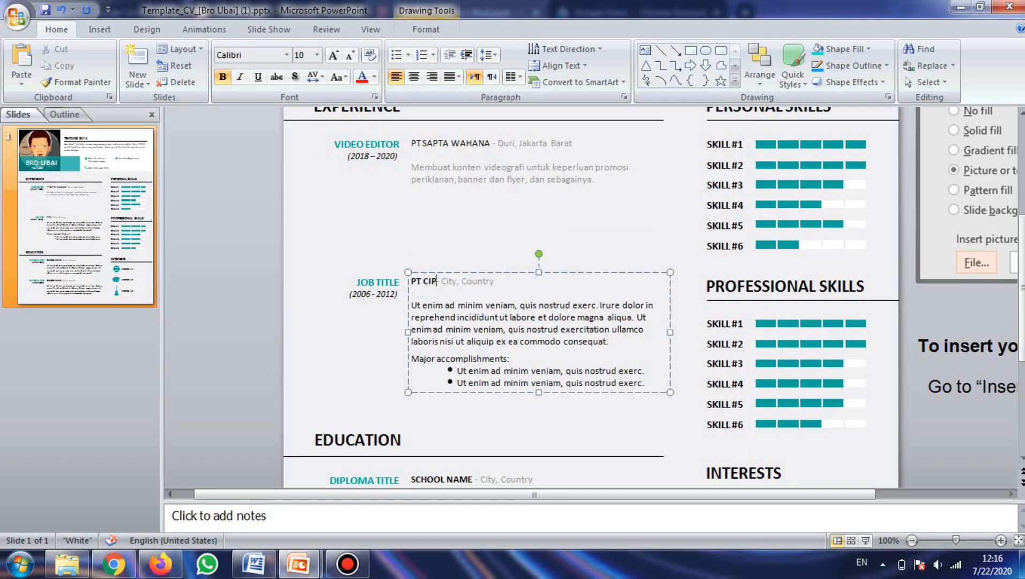
{"action": "type", "text": "TA A"}
{"action": "key", "text": "BackSpace"}
{"action": "type", "text": "MAJU KARYA"}
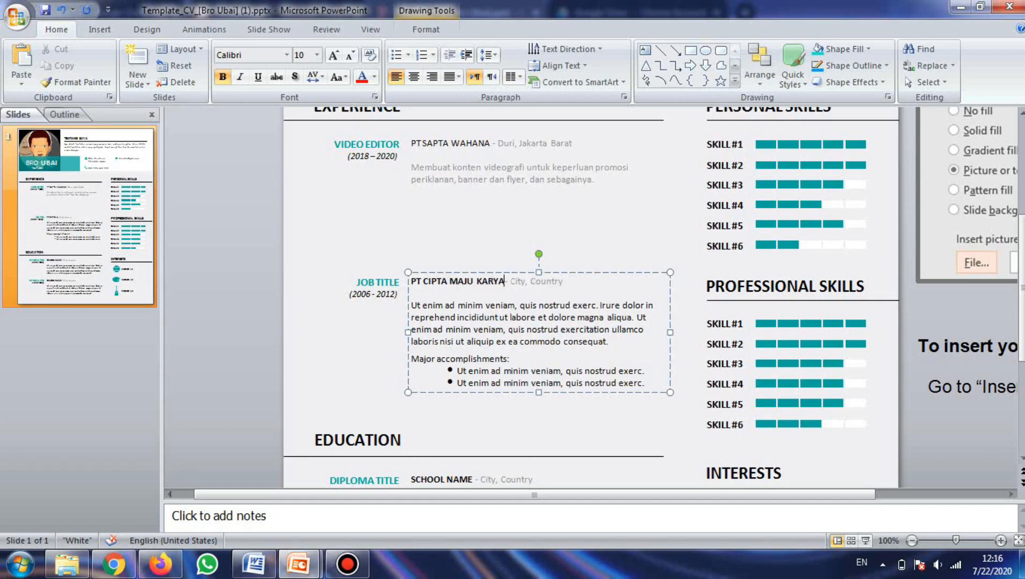
Step: Set the second entry's location to Tambora, Jakarta Barat
{"action": "left_click", "coordinate": [524, 279]}
{"action": "key", "text": "Left"}
{"action": "key", "text": "Right"}
{"action": "key", "text": "Right"}
{"action": "key", "text": "Right"}
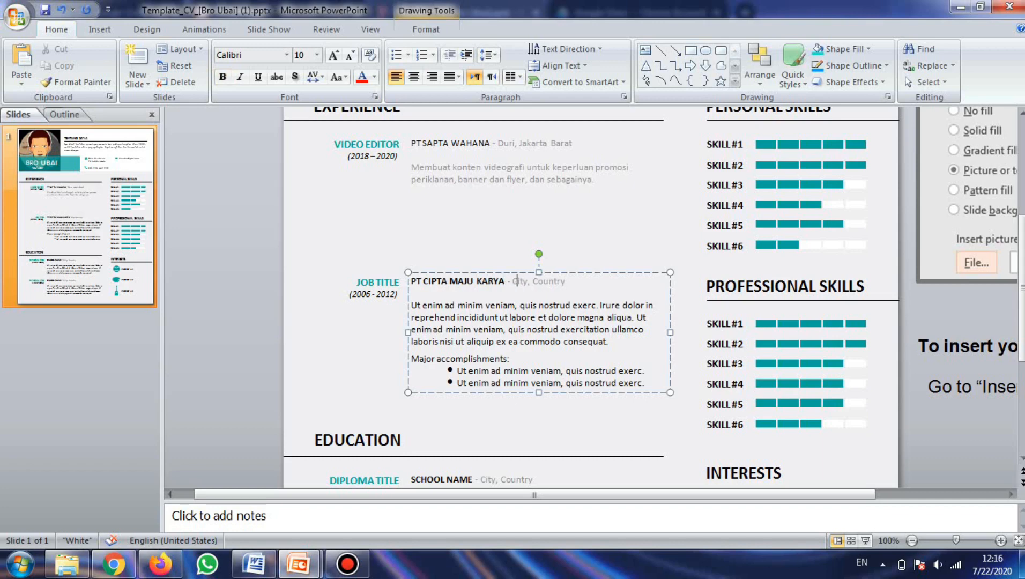
{"action": "key", "text": "BackSpace"}
{"action": "key", "text": "BackSpace"}
{"action": "key", "text": "BackSpace"}
{"action": "key", "text": "BackSpace"}
{"action": "type", "text": "Tambora"}
{"action": "key", "text": "shift+Right"}
{"action": "key", "text": "shift+Right"}
{"action": "key", "text": "shift+Right"}
{"action": "key", "text": "shift+Right"}
{"action": "key", "text": "shift+Right"}
{"action": "key", "text": "shift+Right"}
{"action": "key", "text": "shift+Right"}
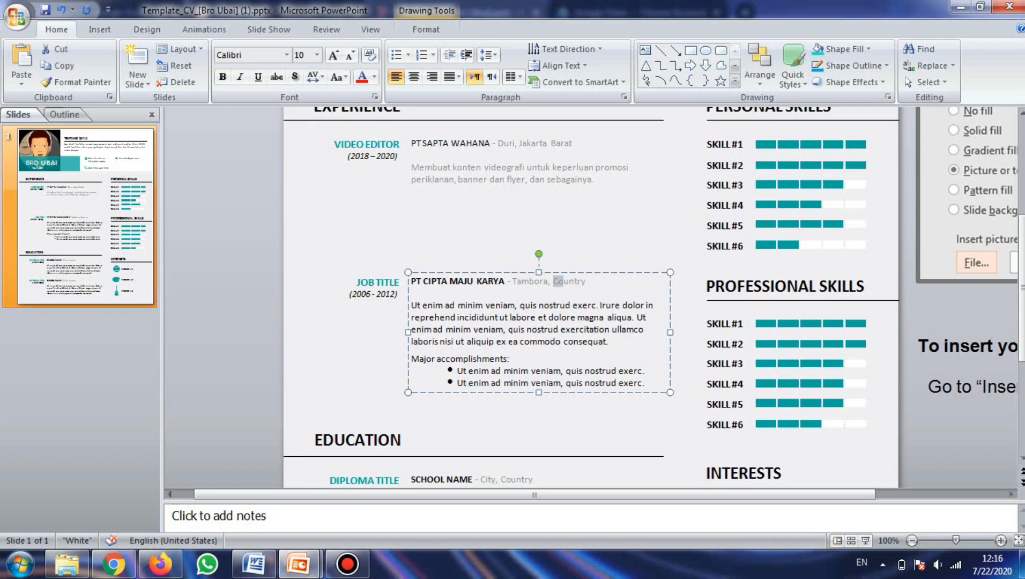
{"action": "type", "text": "Jakarta Barat"}
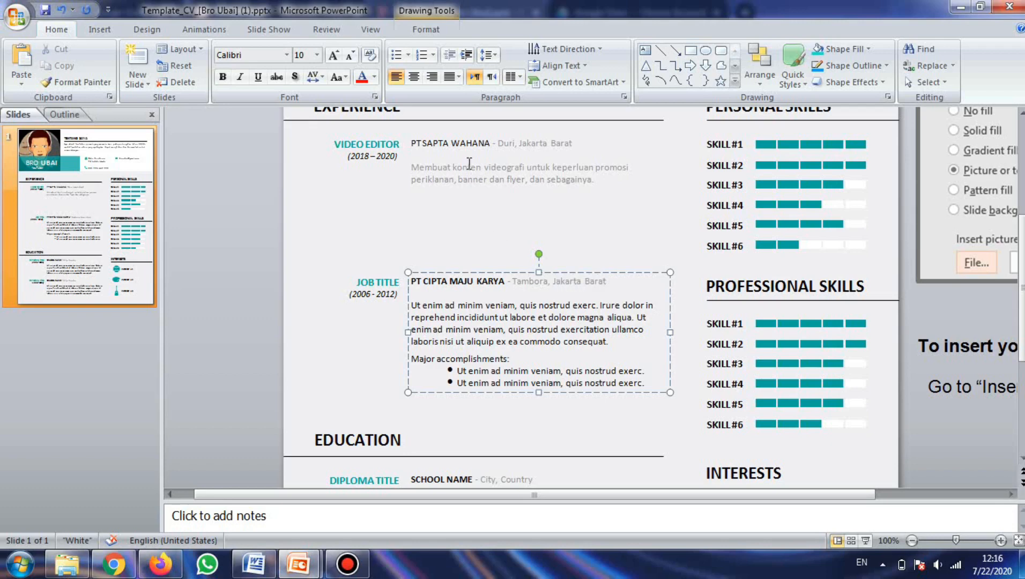
Step: Apply bold to the first entry's company name PT SAPTA WAHANA
{"action": "left_click", "coordinate": [480, 130]}
{"action": "left_click", "coordinate": [489, 143]}
{"action": "left_click", "coordinate": [416, 143], "text": "shift"}
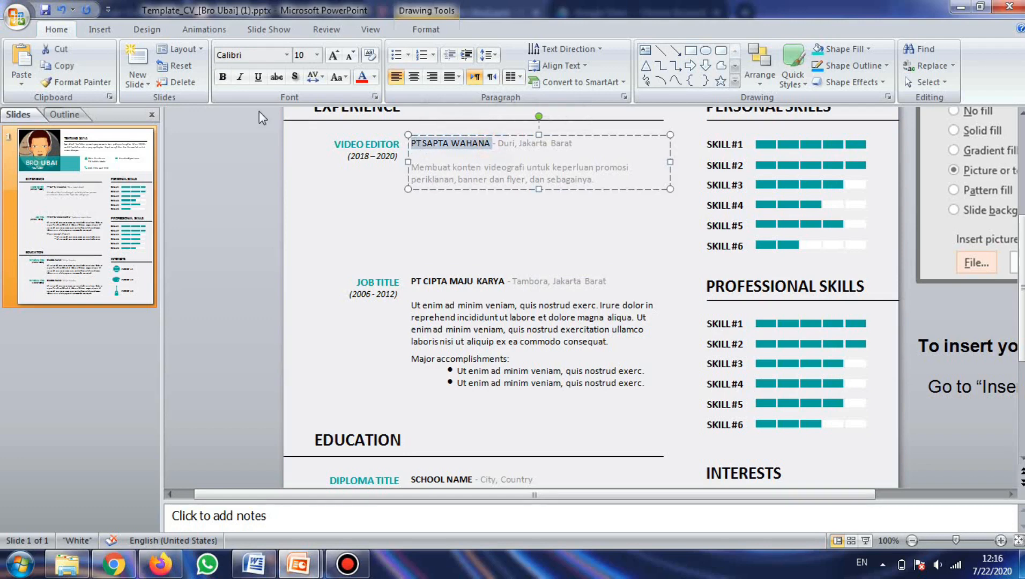
{"action": "left_click", "coordinate": [222, 77]}
Step: Copy the first entry's description and paste it over the second entry's placeholder paragraphs
{"action": "left_click", "coordinate": [457, 305]}
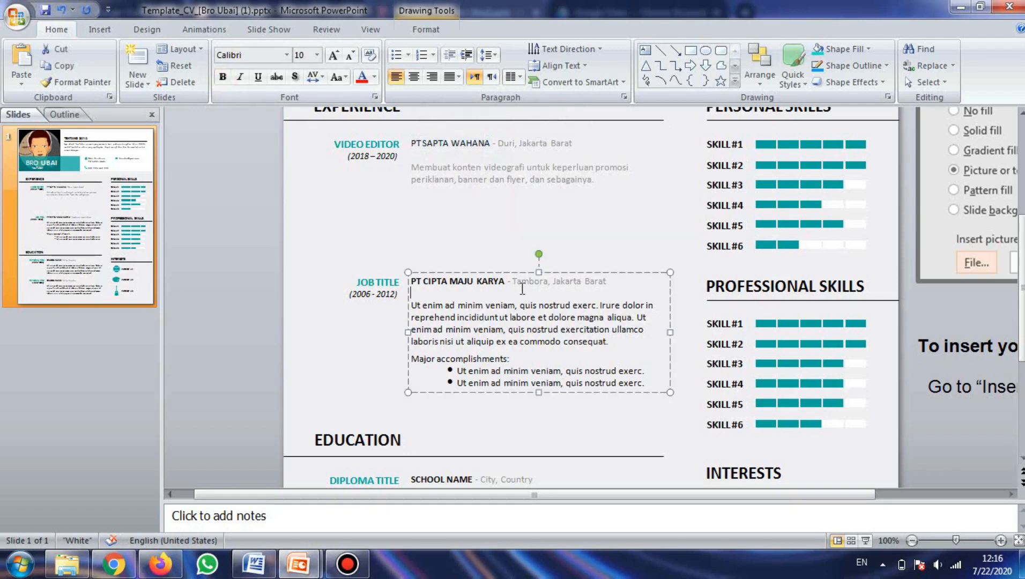
{"action": "left_click_drag", "start_coordinate": [411, 305], "coordinate": [652, 382]}
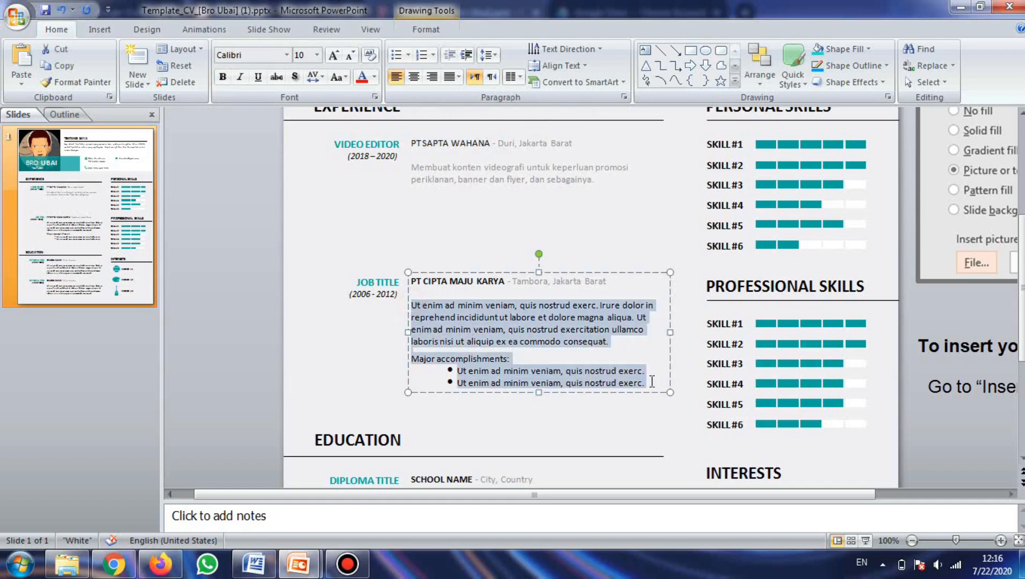
{"action": "left_click", "coordinate": [486, 179]}
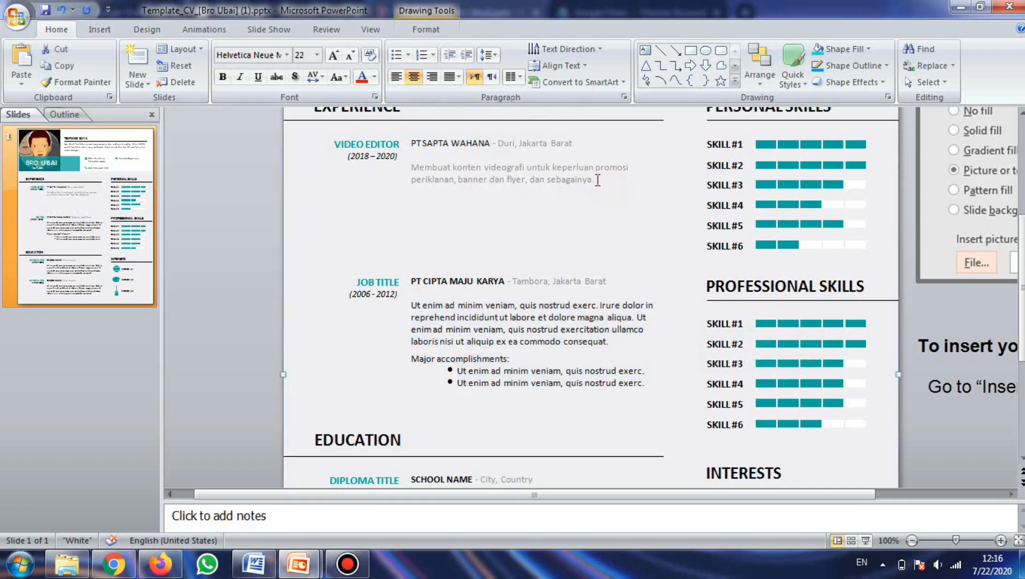
{"action": "left_click_drag", "start_coordinate": [594, 180], "coordinate": [409, 172]}
{"action": "key", "text": "ctrl+c"}
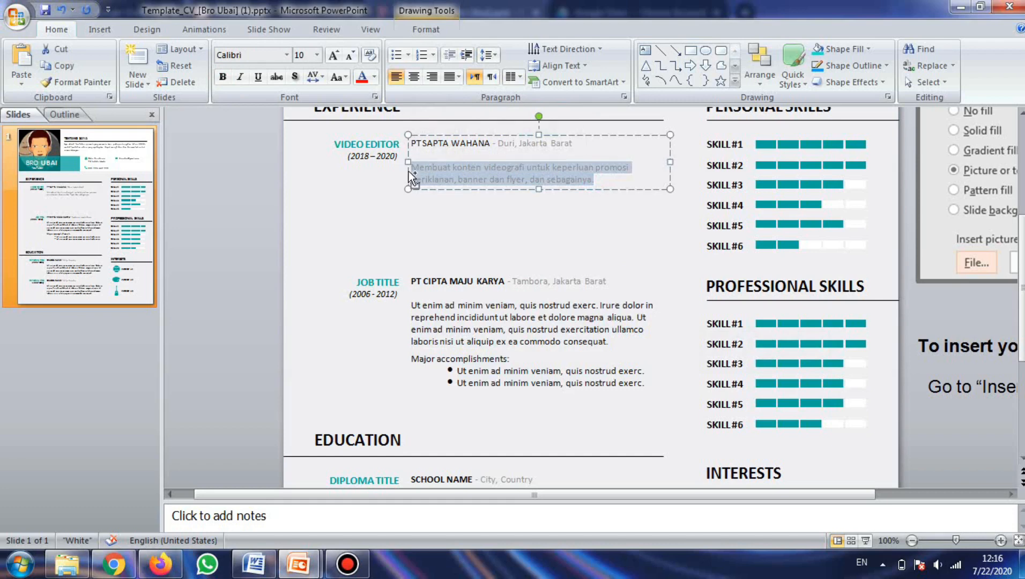
{"action": "left_click", "coordinate": [413, 305]}
{"action": "left_click_drag", "start_coordinate": [412, 305], "coordinate": [667, 388]}
{"action": "key", "text": "ctrl+v"}
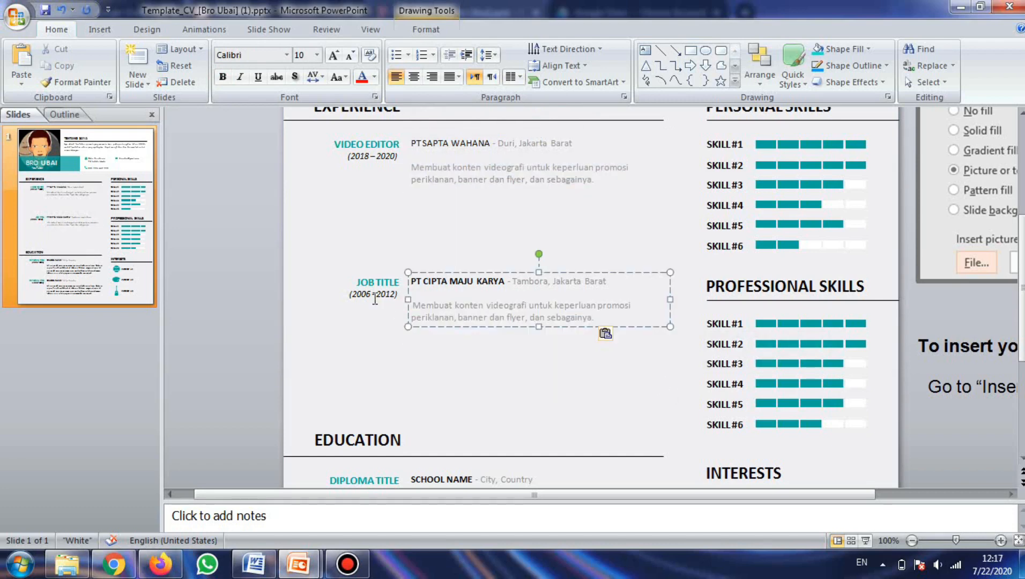
Step: Change the second entry's date range to 2020 - sekarang
{"action": "left_click", "coordinate": [370, 294]}
{"action": "key", "text": "BackSpace"}
{"action": "key", "text": "BackSpace"}
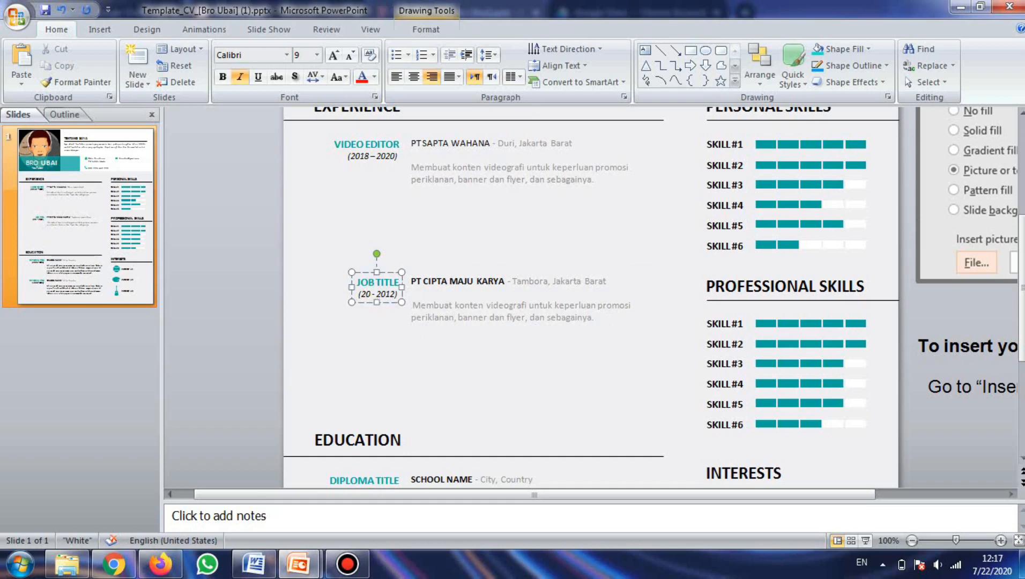
{"action": "type", "text": "20"}
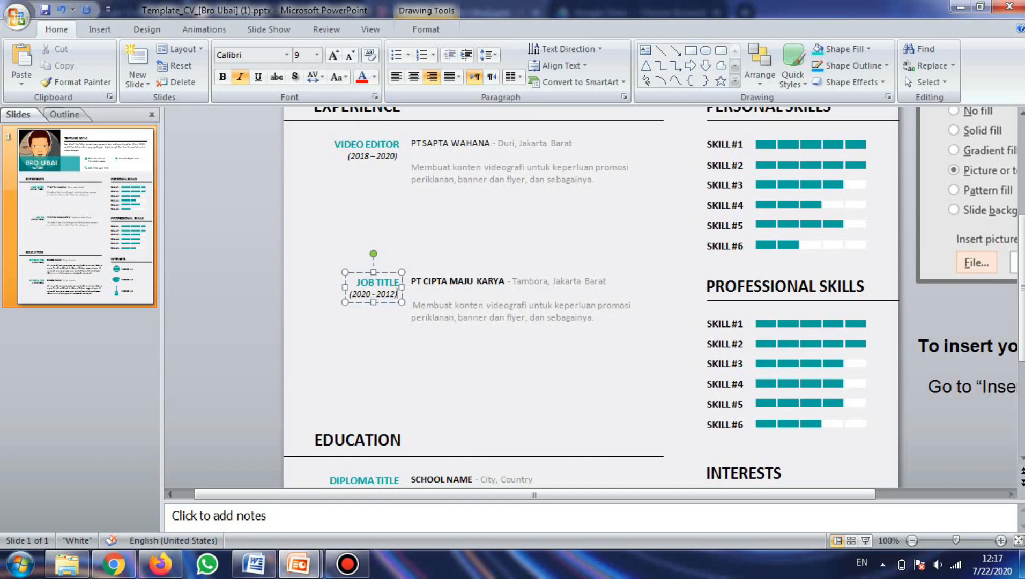
{"action": "key", "text": "BackSpace"}
{"action": "key", "text": "BackSpace"}
{"action": "key", "text": "BackSpace"}
{"action": "key", "text": "BackSpace"}
{"action": "type", "text": "sekarang"}
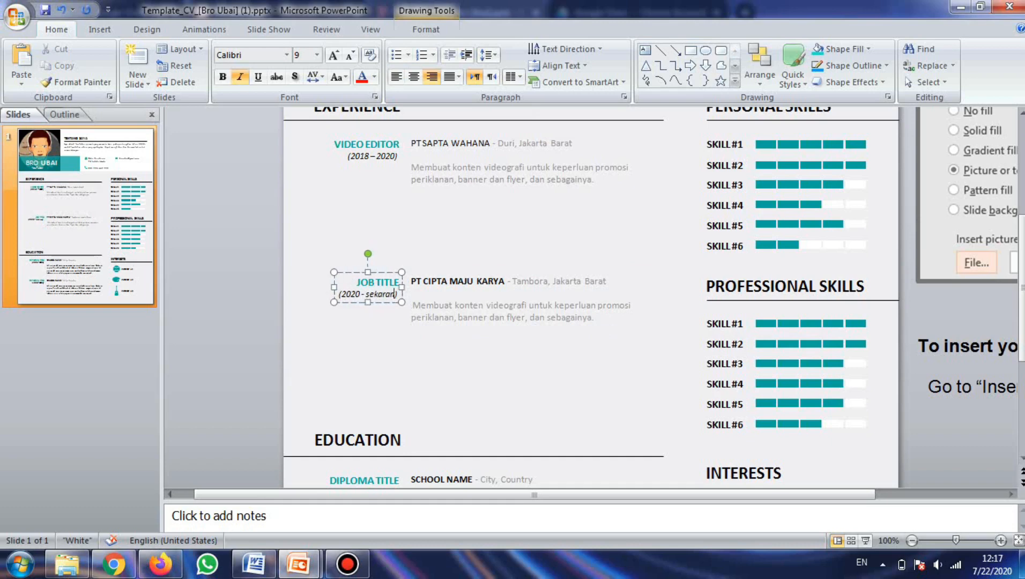
{"action": "type", "text": "g"}
Step: Rename the second entry's job title to VIDEO EDITOR
{"action": "left_click", "coordinate": [376, 282]}
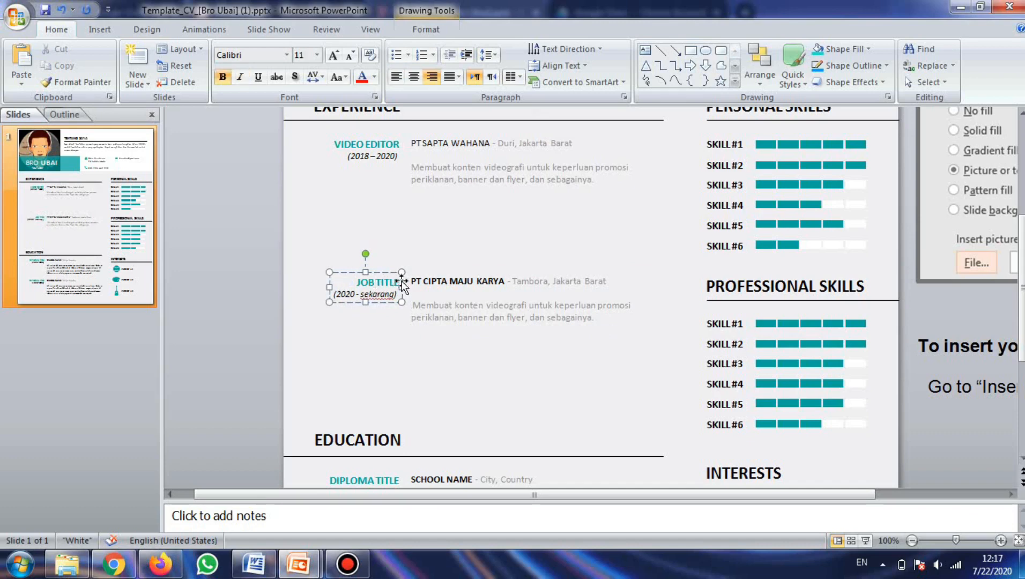
{"action": "key", "text": "BackSpace"}
{"action": "key", "text": "BackSpace"}
{"action": "key", "text": "BackSpace"}
{"action": "key", "text": "BackSpace"}
{"action": "key", "text": "BackSpace"}
{"action": "key", "text": "BackSpace"}
{"action": "key", "text": "BackSpace"}
{"action": "type", "text": "VIDEO EDITOR"}
Step: Rename the first personal skill to Preimere Pro and widen its text box to fit on one line
{"action": "left_click", "coordinate": [718, 145]}
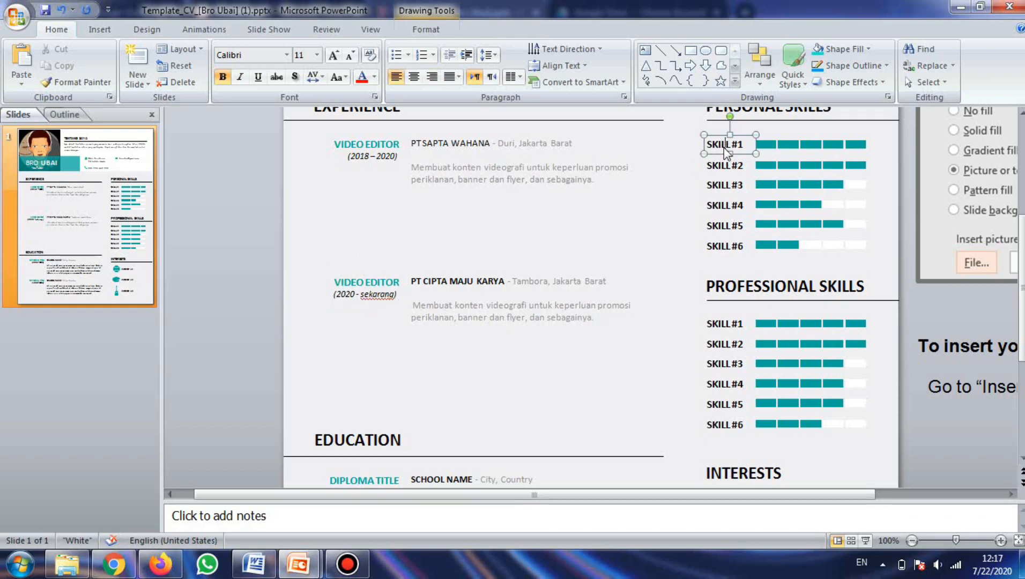
{"action": "scroll", "coordinate": [1021, 187], "scroll_direction": "up", "scroll_amount": 2}
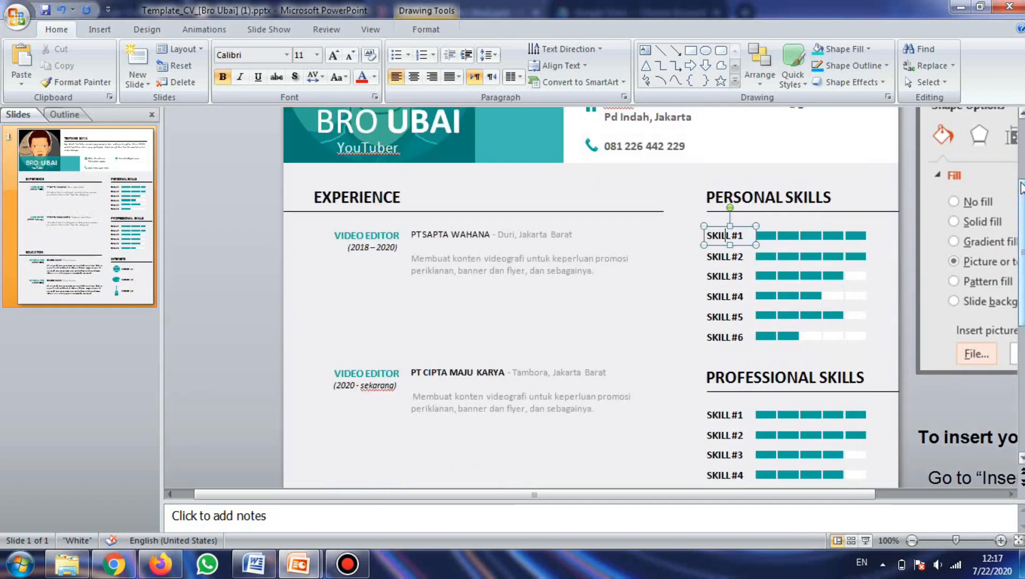
{"action": "scroll", "coordinate": [1021, 194], "scroll_direction": "up", "scroll_amount": 2}
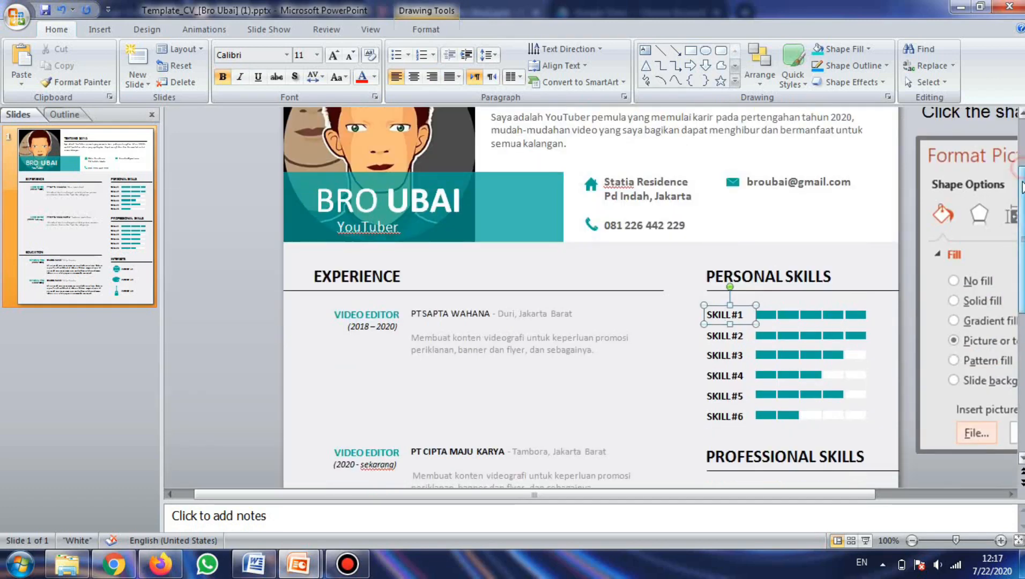
{"action": "scroll", "coordinate": [1021, 194], "scroll_direction": "down", "scroll_amount": 1}
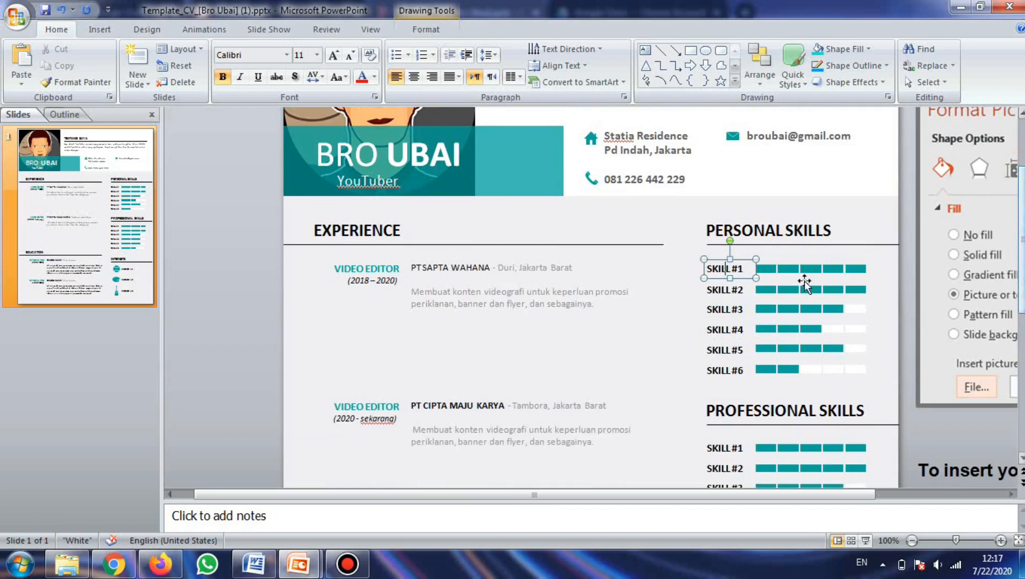
{"action": "left_click", "coordinate": [744, 269]}
{"action": "left_click_drag", "start_coordinate": [743, 268], "coordinate": [709, 269]}
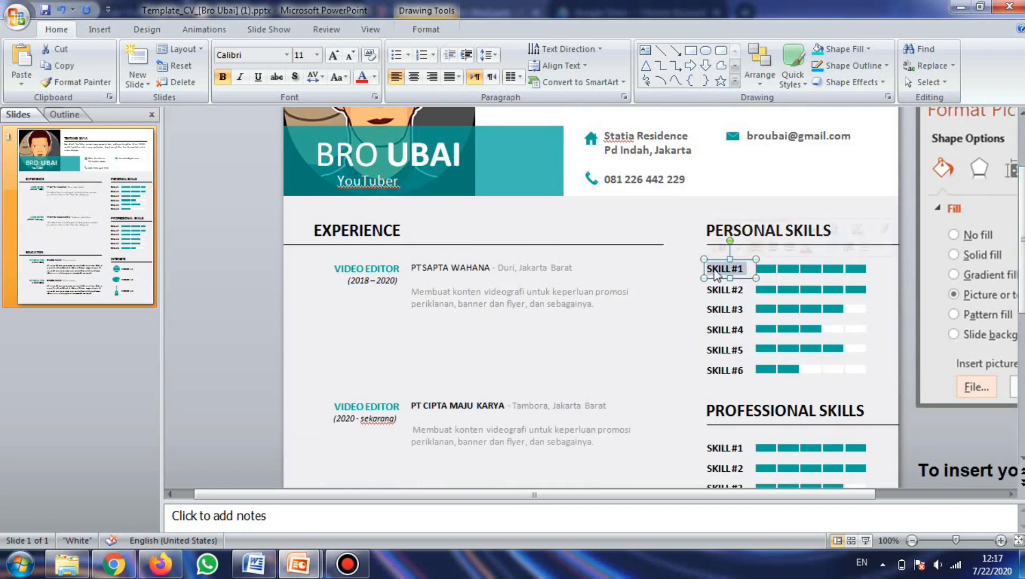
{"action": "type", "text": "Pre"}
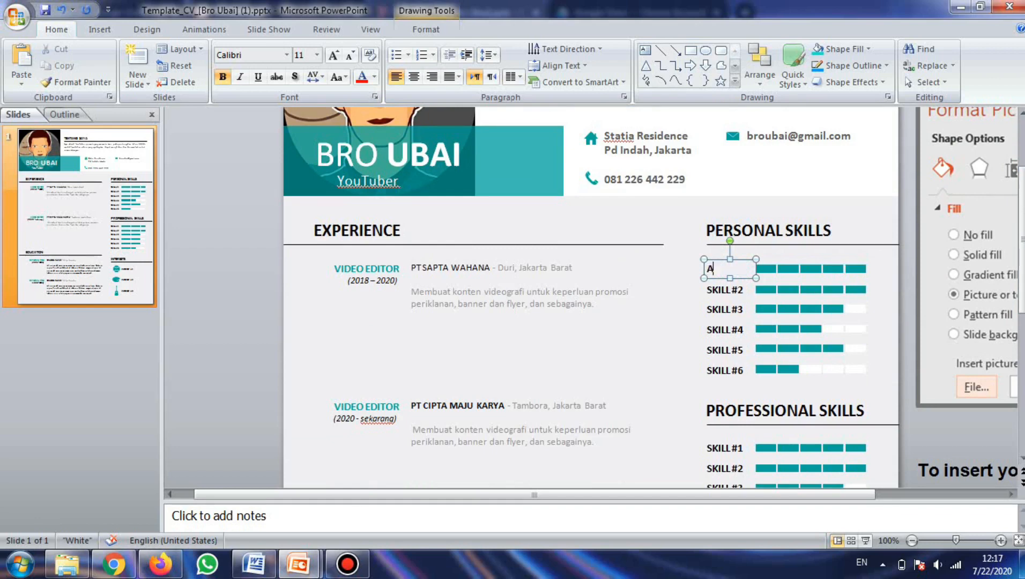
{"action": "type", "text": "imere"}
{"action": "key", "text": "Return"}
{"action": "type", "text": "Pro"}
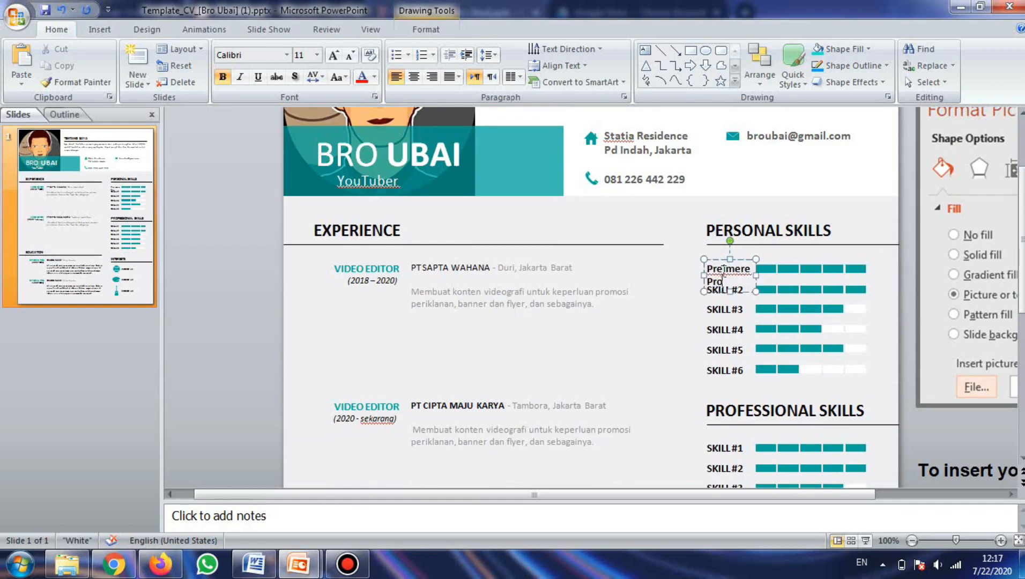
{"action": "left_click_drag", "start_coordinate": [704, 275], "coordinate": [677, 275]}
Step: Replace the second personal skill label with Filmora
{"action": "left_click", "coordinate": [717, 289]}
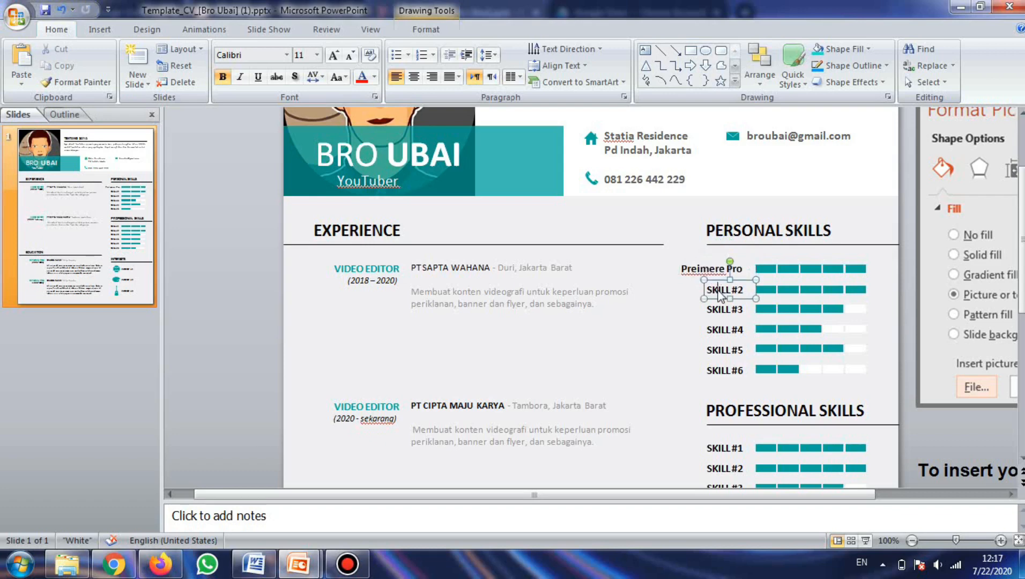
{"action": "left_click", "coordinate": [747, 290]}
{"action": "left_click", "coordinate": [738, 290]}
{"action": "triple_click", "coordinate": [743, 293]}
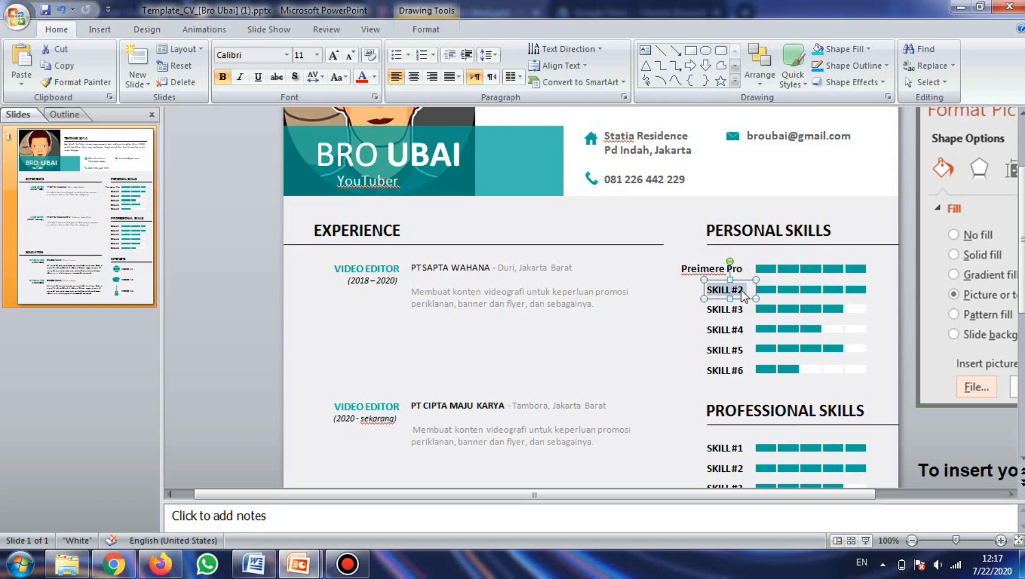
{"action": "type", "text": "Filmora"}
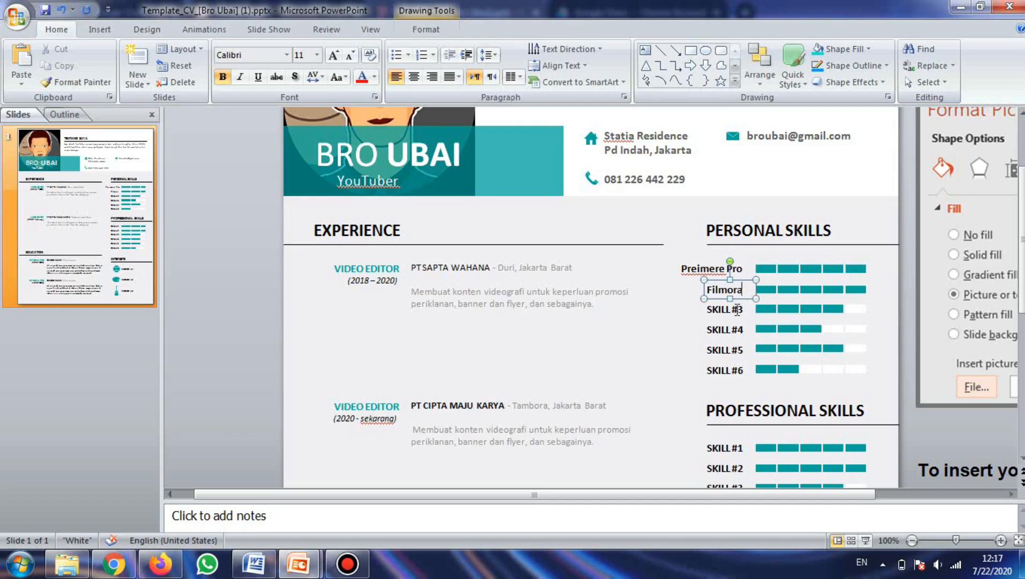
Step: Rename the third personal skill to Photoshop and adjust its text box width
{"action": "left_click", "coordinate": [745, 310]}
{"action": "left_click_drag", "start_coordinate": [745, 310], "coordinate": [710, 314]}
{"action": "type", "text": "A"}
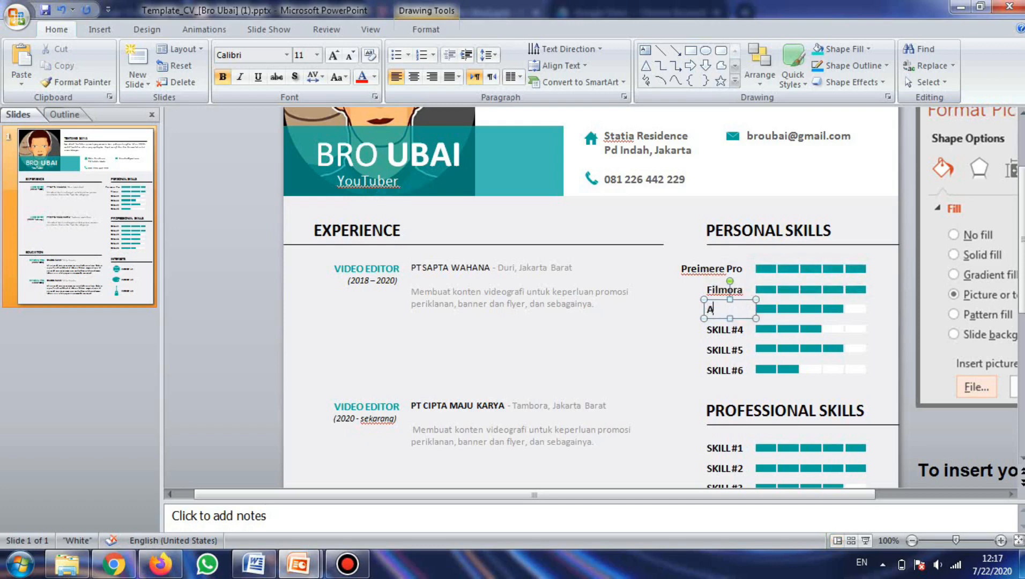
{"action": "type", "text": "Photoshop"}
{"action": "left_click_drag", "start_coordinate": [703, 315], "coordinate": [669, 316]}
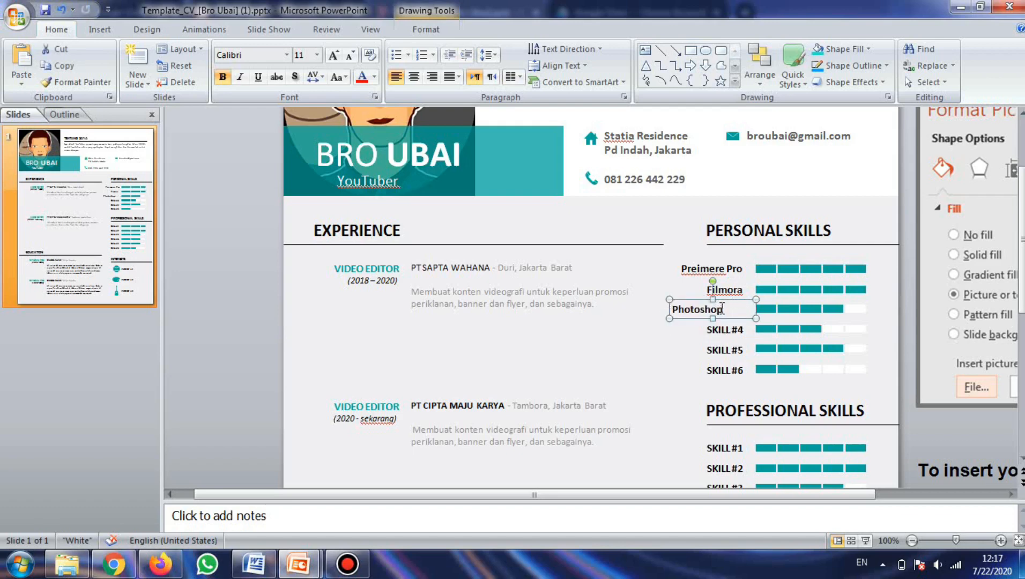
{"action": "left_click", "coordinate": [722, 309]}
{"action": "left_click_drag", "start_coordinate": [668, 319], "coordinate": [692, 319]}
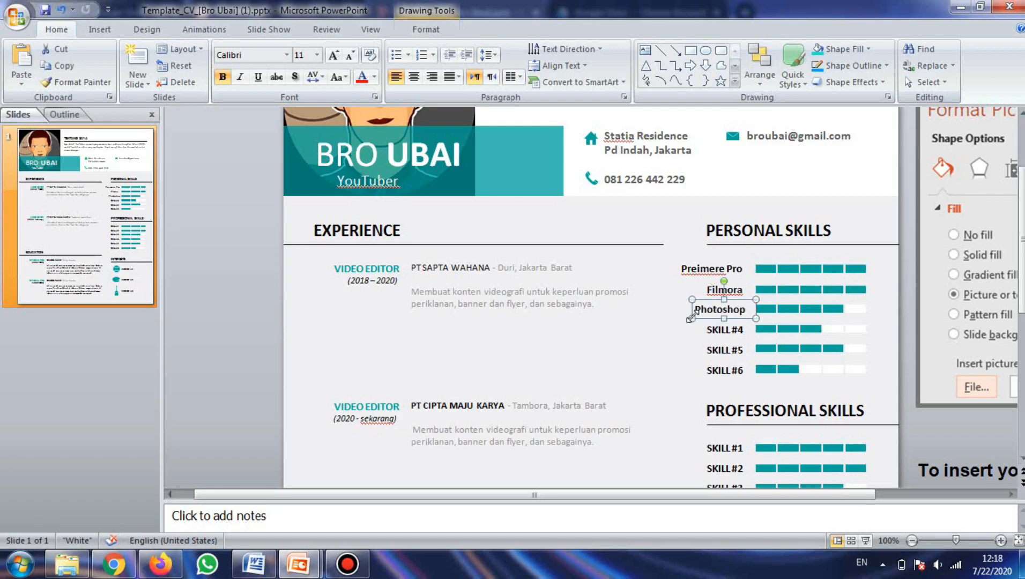
Step: Rename the fourth personal skill to After Effect and widen its text box
{"action": "left_click", "coordinate": [732, 332]}
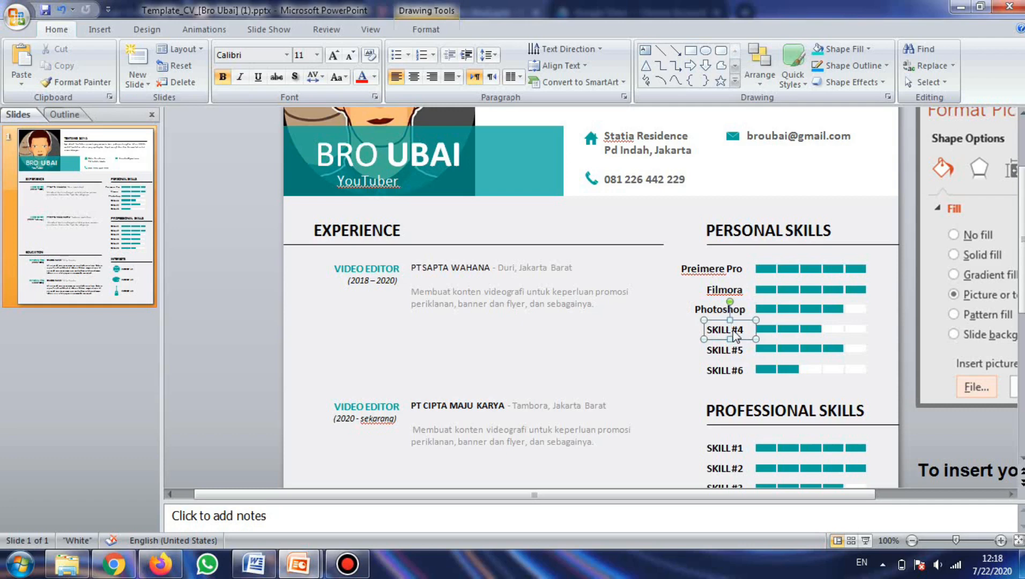
{"action": "triple_click", "coordinate": [734, 332]}
{"action": "type", "text": "After Effec"}
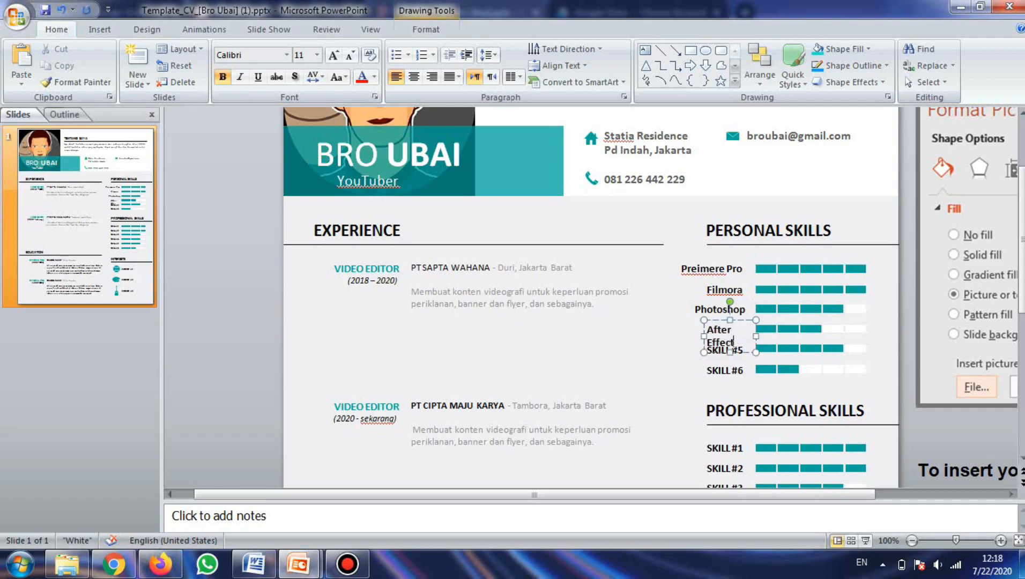
{"action": "type", "text": "t"}
{"action": "left_click_drag", "start_coordinate": [703, 336], "coordinate": [691, 336]}
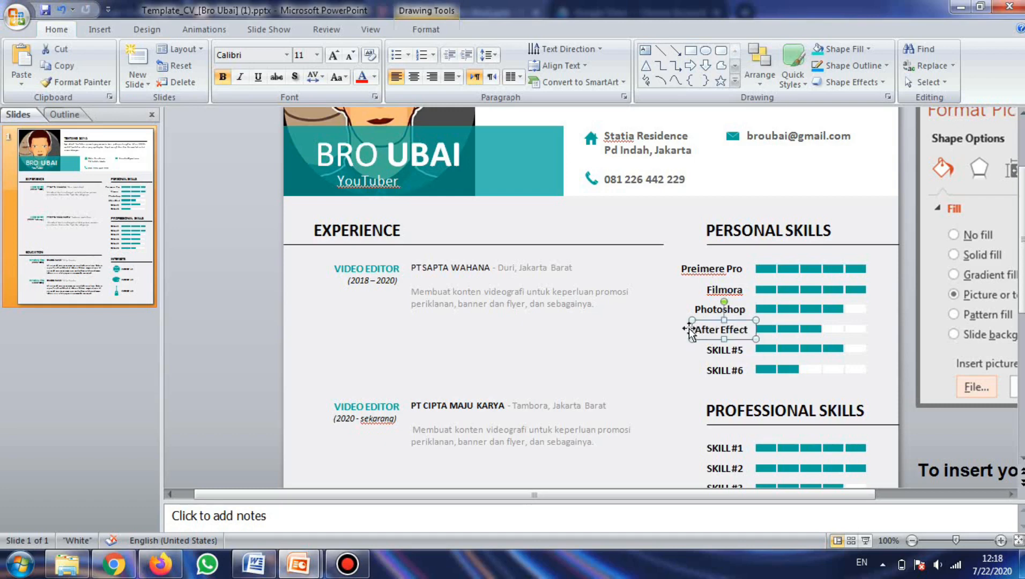
{"action": "left_click_drag", "start_coordinate": [686, 317], "coordinate": [748, 351]}
Step: Rename the fifth personal skill to Corel Draw and widen its text box
{"action": "left_click", "coordinate": [699, 348]}
{"action": "left_click", "coordinate": [712, 349]}
{"action": "type", "text": "C"}
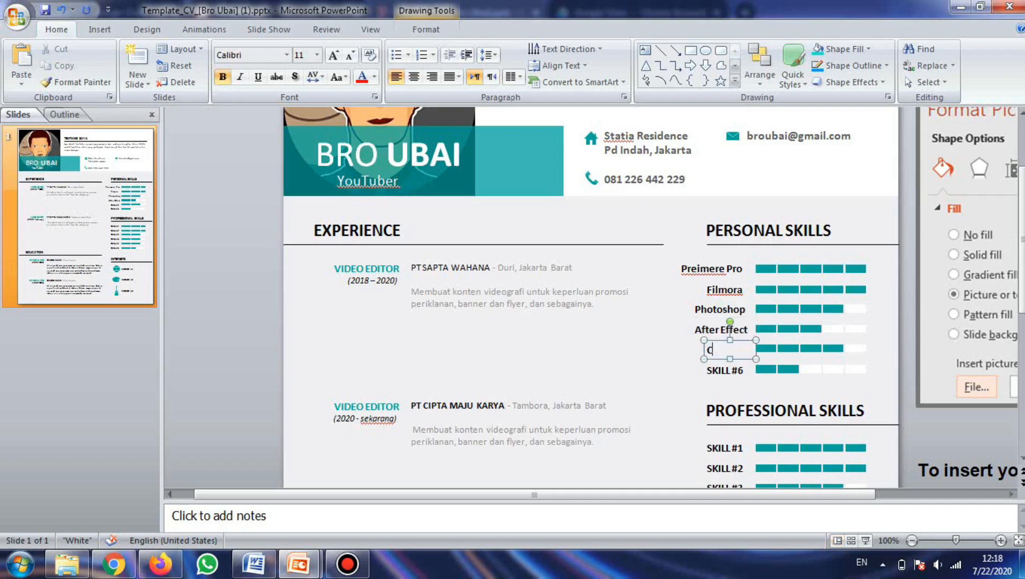
{"action": "type", "text": "orel Draw"}
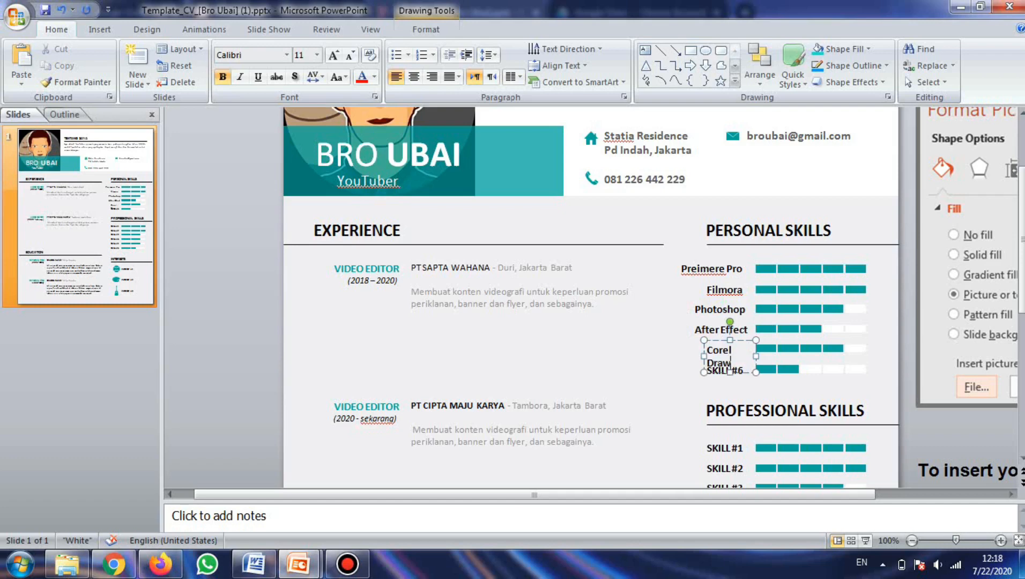
{"action": "left_click_drag", "start_coordinate": [703, 356], "coordinate": [687, 360]}
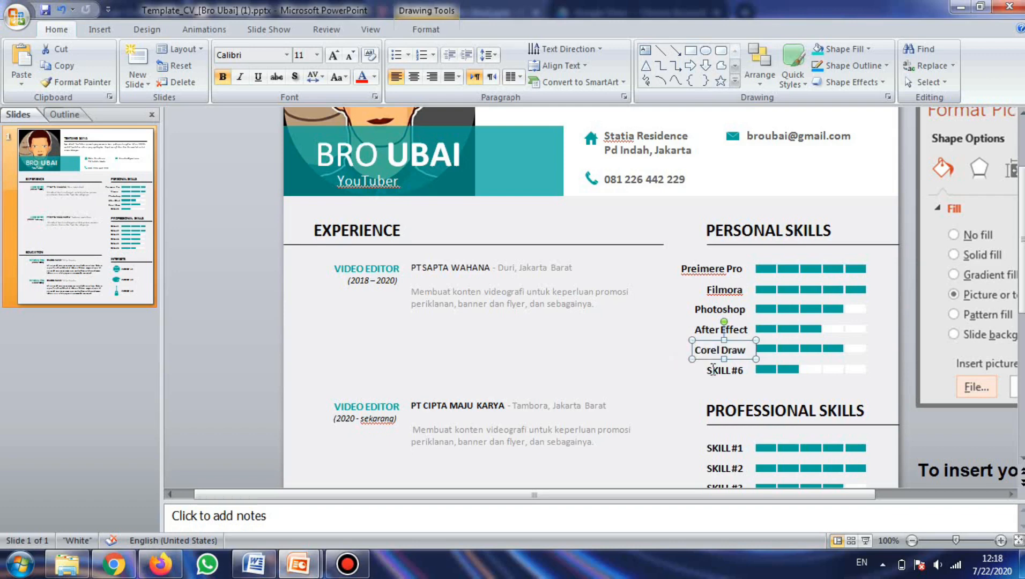
Step: Replace the sixth personal skill label with Illustrator and widen its text box slightly
{"action": "left_click", "coordinate": [710, 370]}
{"action": "triple_click", "coordinate": [732, 371]}
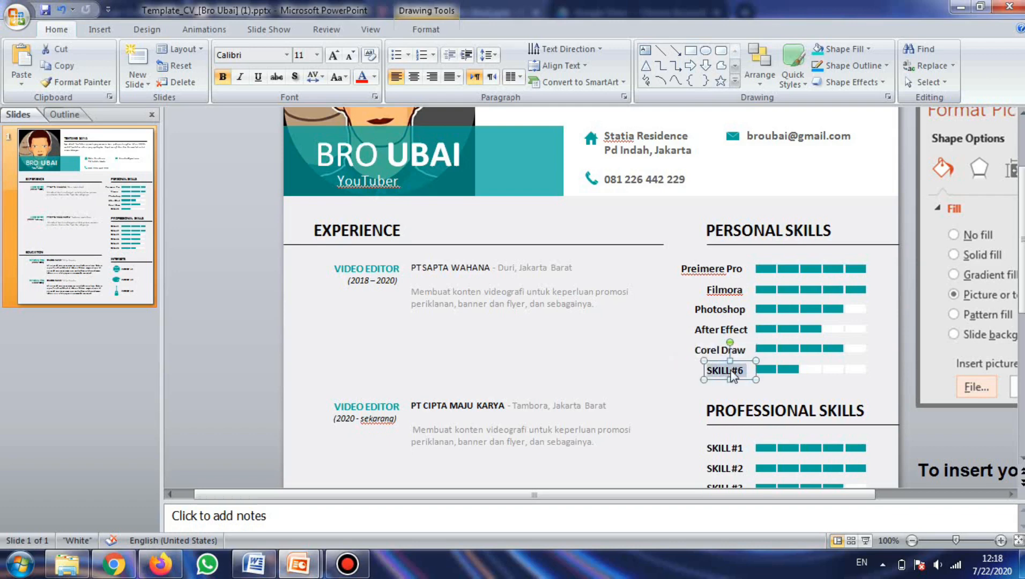
{"action": "key", "text": "BackSpace"}
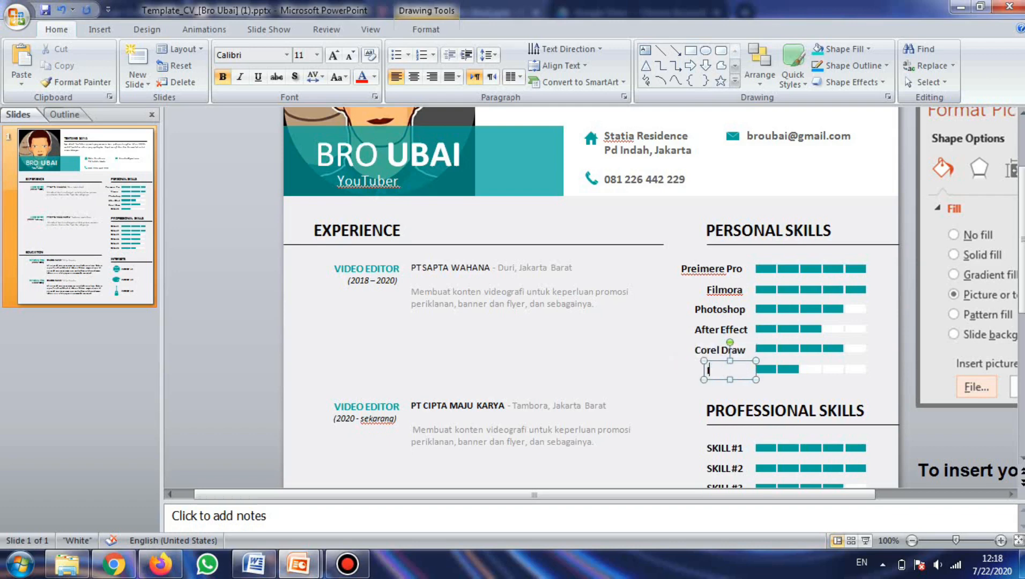
{"action": "type", "text": "Illustrator"}
{"action": "left_click_drag", "start_coordinate": [698, 378], "coordinate": [692, 380]}
Step: Change the PROFESSIONAL SKILLS heading to OTHER SKILLS
{"action": "left_click", "coordinate": [727, 447]}
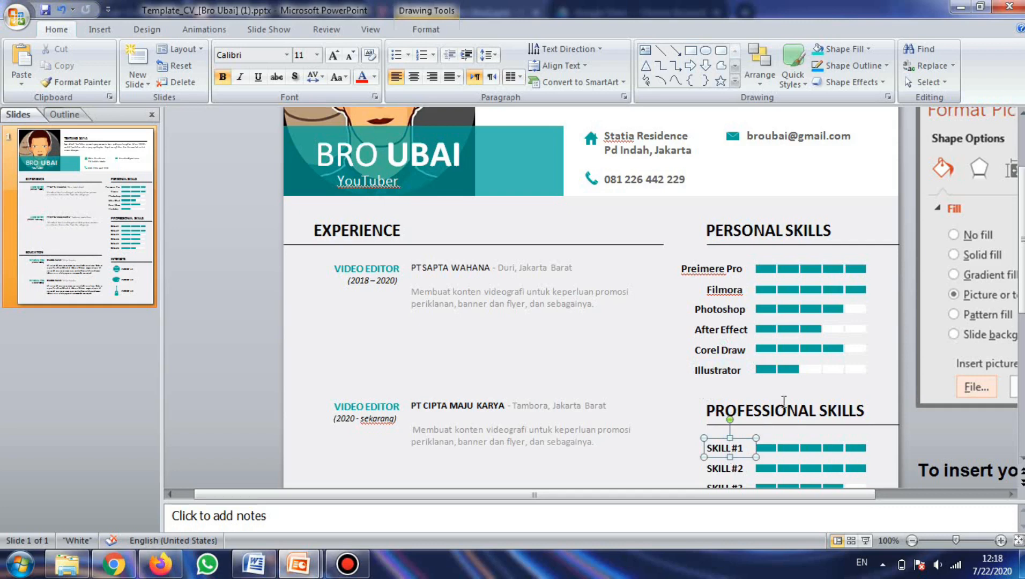
{"action": "left_click", "coordinate": [785, 412]}
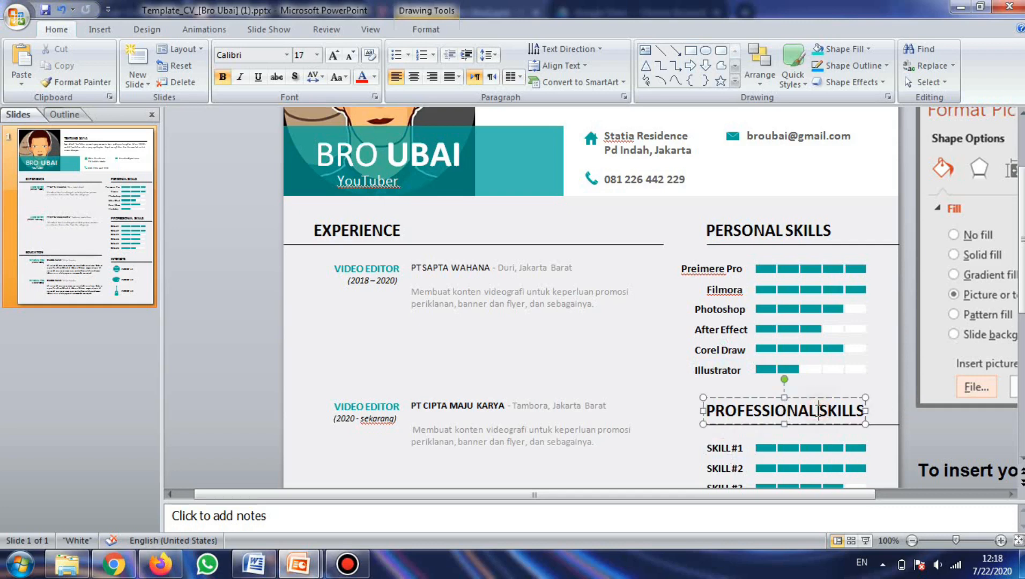
{"action": "left_click_drag", "start_coordinate": [818, 411], "coordinate": [706, 410]}
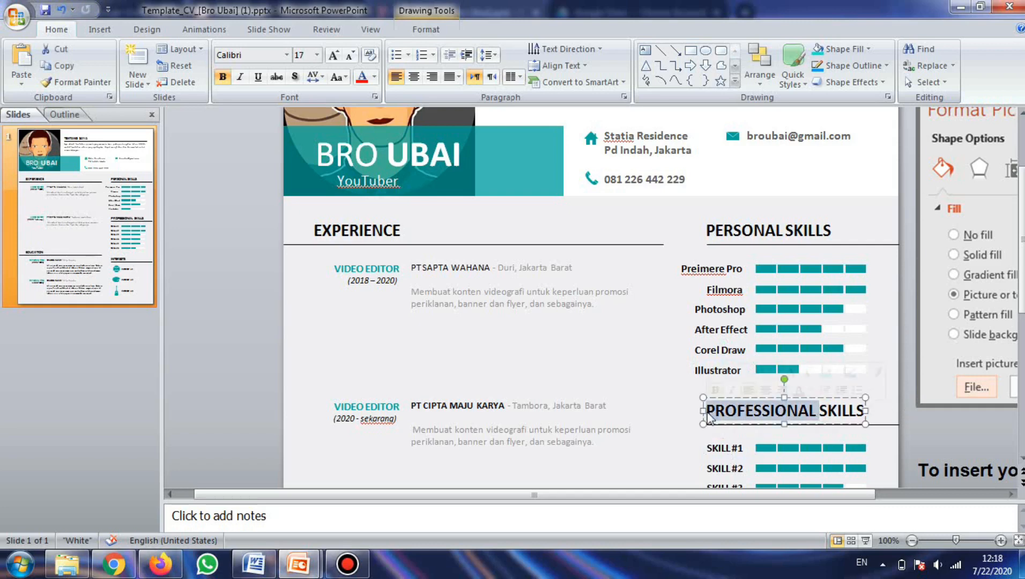
{"action": "type", "text": "OTHER"}
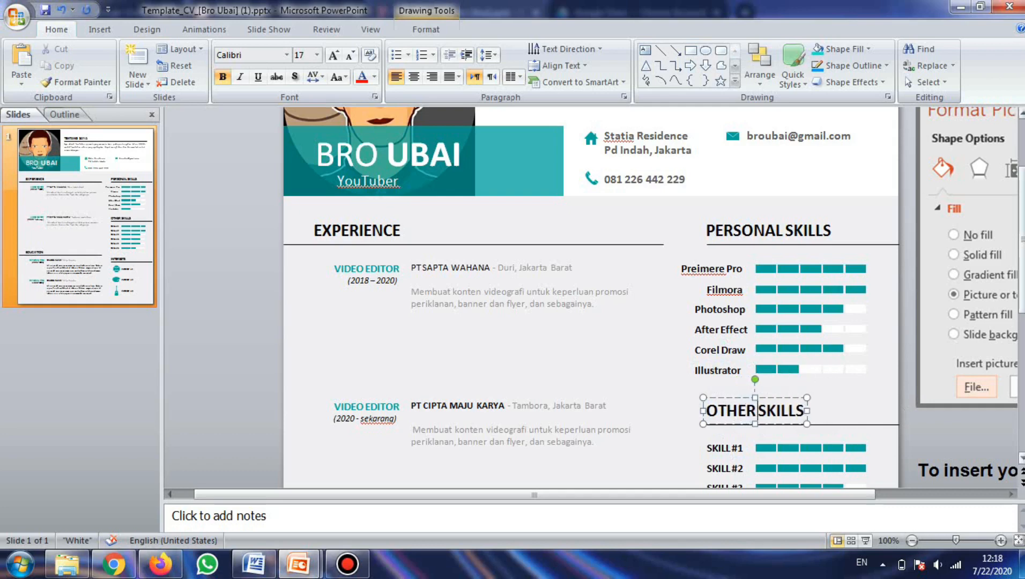
Step: Rename the first skill under OTHER SKILLS to Word
{"action": "left_click_drag", "start_coordinate": [1022, 241], "coordinate": [1022, 301]}
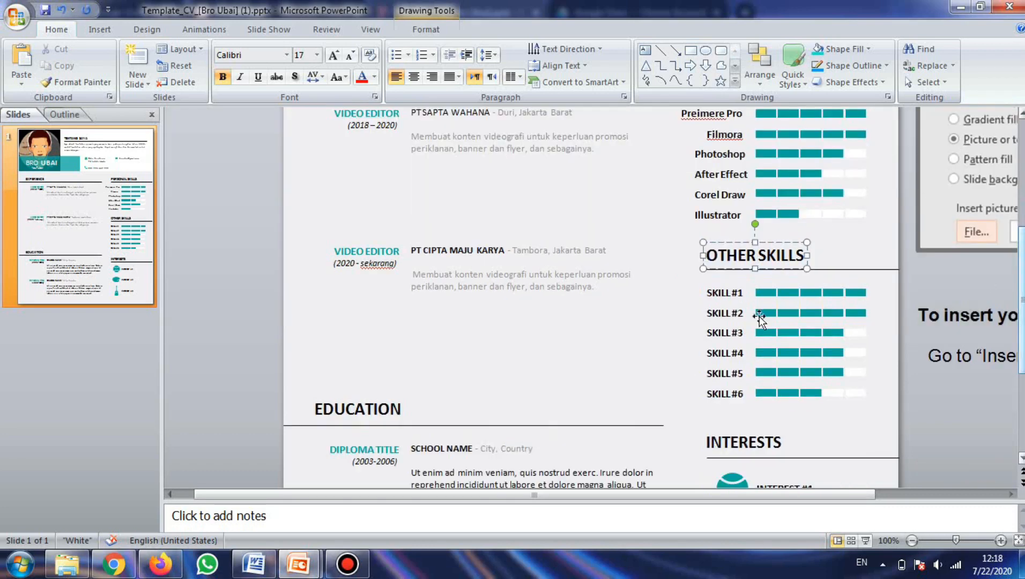
{"action": "left_click", "coordinate": [742, 292]}
{"action": "left_click_drag", "start_coordinate": [742, 292], "coordinate": [706, 293]}
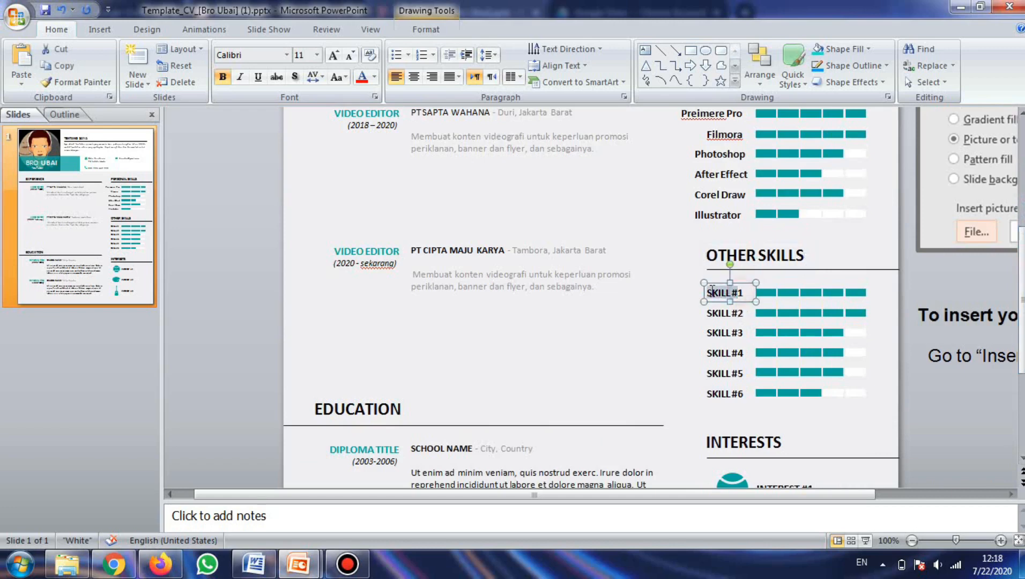
{"action": "type", "text": "1"}
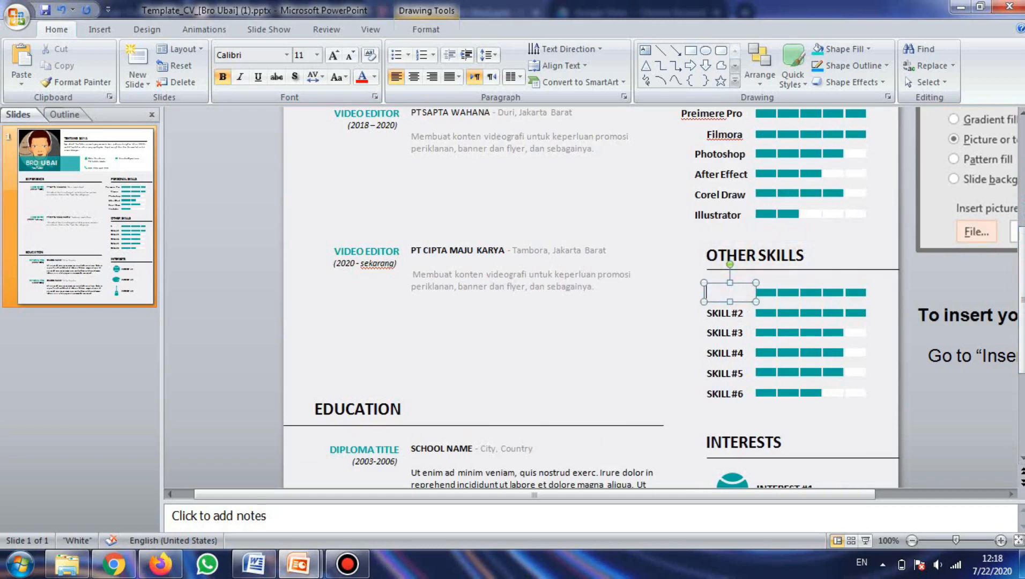
{"action": "type", "text": "M"}
{"action": "key", "text": "BackSpace"}
{"action": "type", "text": "Word"}
Step: Rename the second other skill to Power Point and widen its text box
{"action": "left_click", "coordinate": [718, 312]}
{"action": "triple_click", "coordinate": [730, 313]}
{"action": "type", "text": "P"}
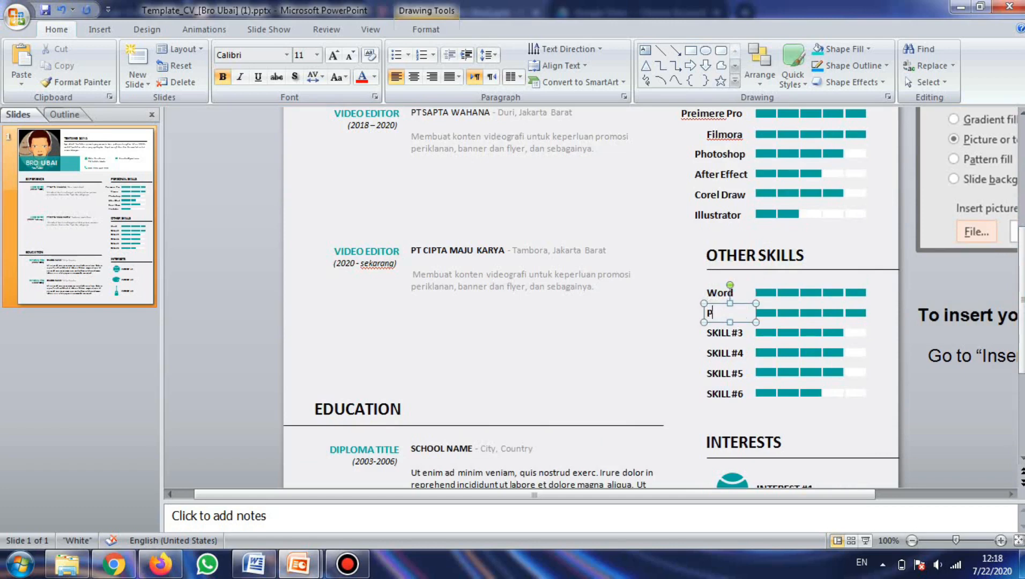
{"action": "type", "text": "ower Poi"}
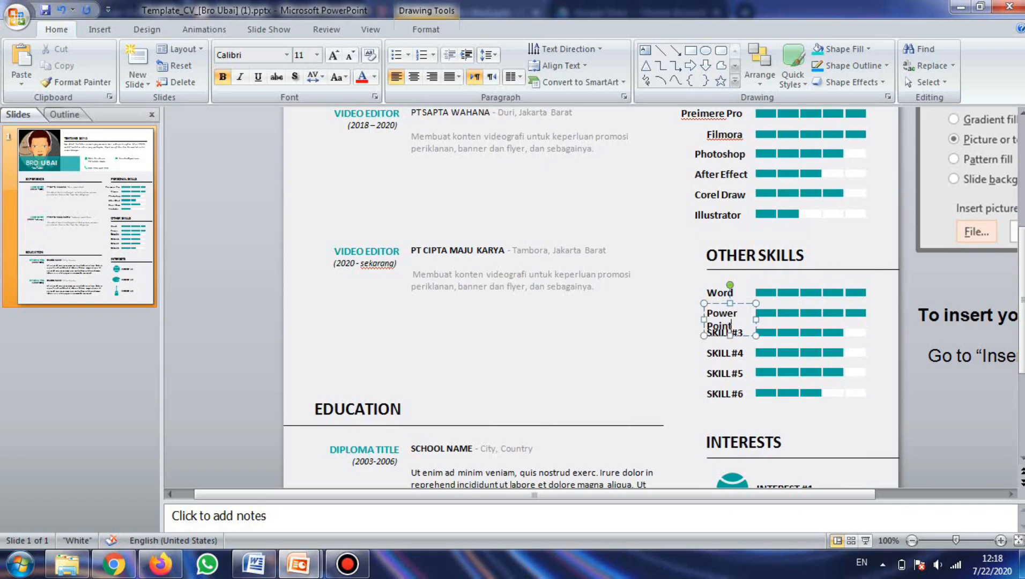
{"action": "type", "text": "nt"}
{"action": "left_click_drag", "start_coordinate": [704, 319], "coordinate": [688, 318]}
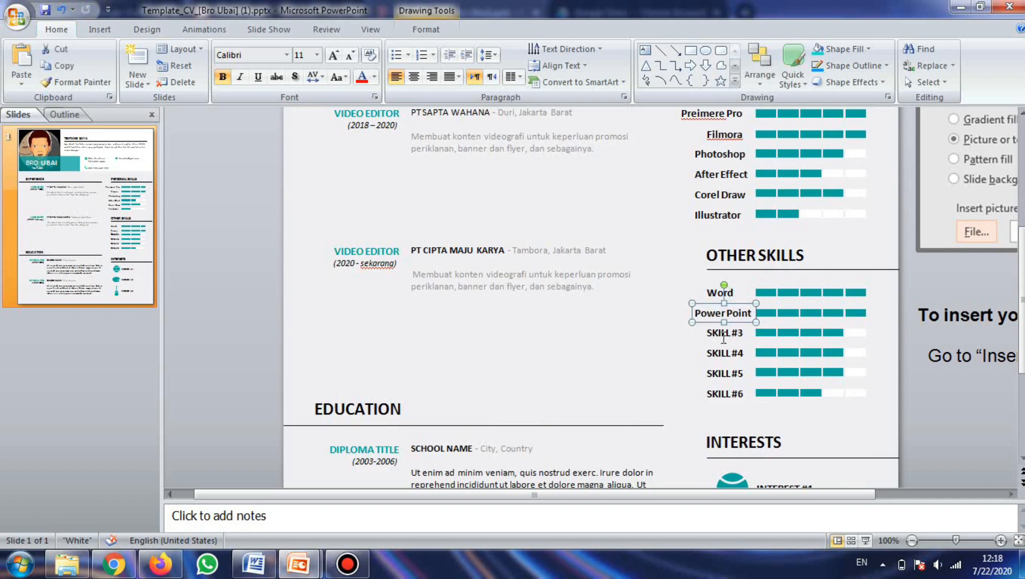
Step: Rename the third other skill to Excel and adjust its text box width
{"action": "left_click", "coordinate": [726, 335]}
{"action": "triple_click", "coordinate": [726, 335]}
{"action": "type", "text": "Excel"}
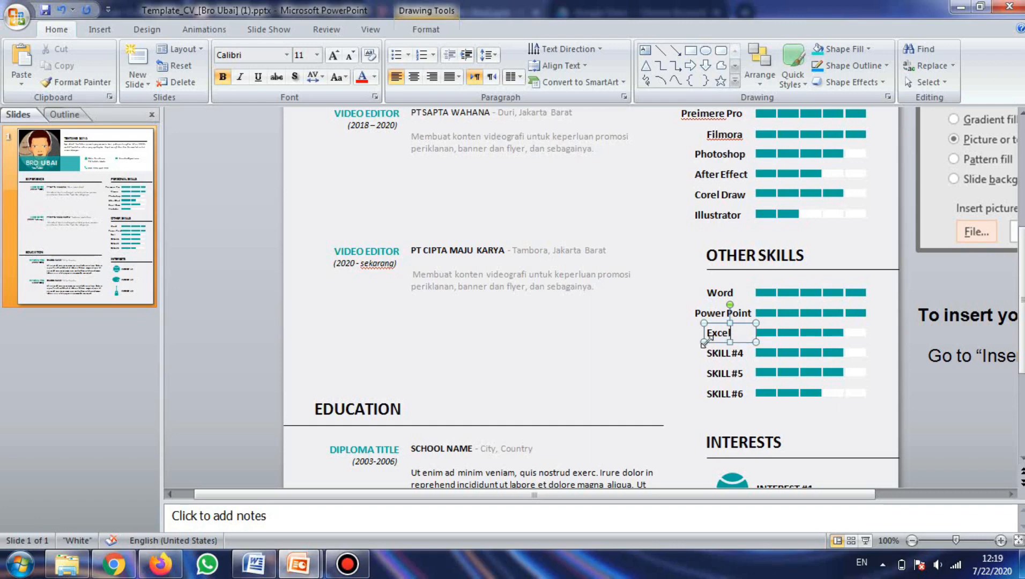
{"action": "left_click_drag", "start_coordinate": [702, 342], "coordinate": [715, 341]}
Step: Rename the fourth other skill to Communication and widen its text box
{"action": "left_click", "coordinate": [721, 353]}
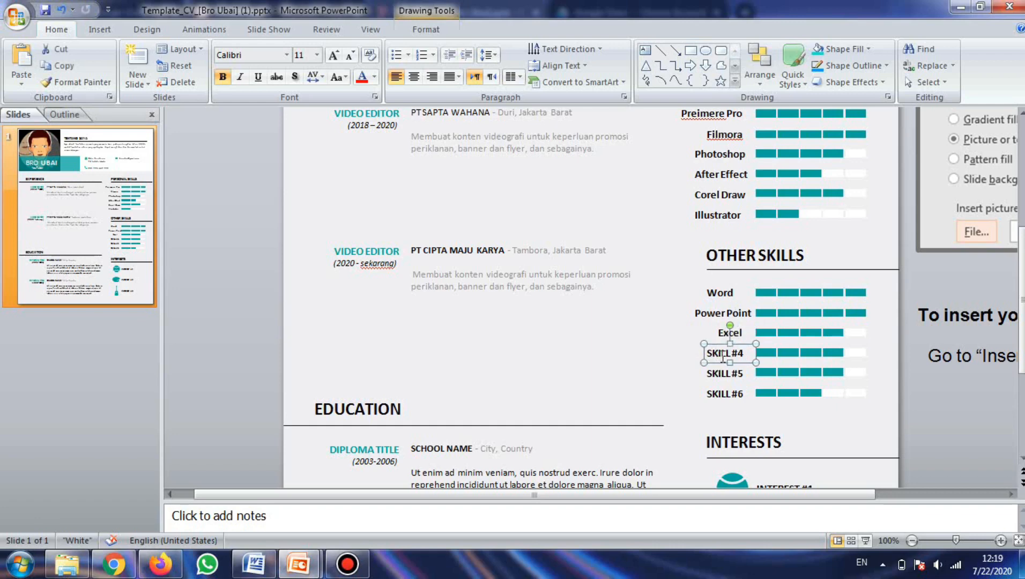
{"action": "triple_click", "coordinate": [724, 355]}
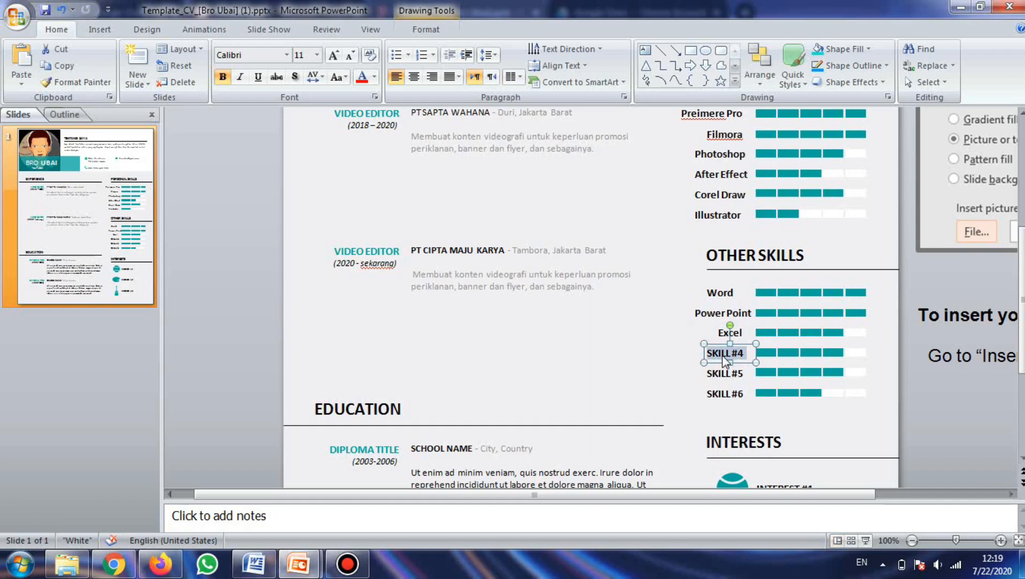
{"action": "type", "text": "Communi"}
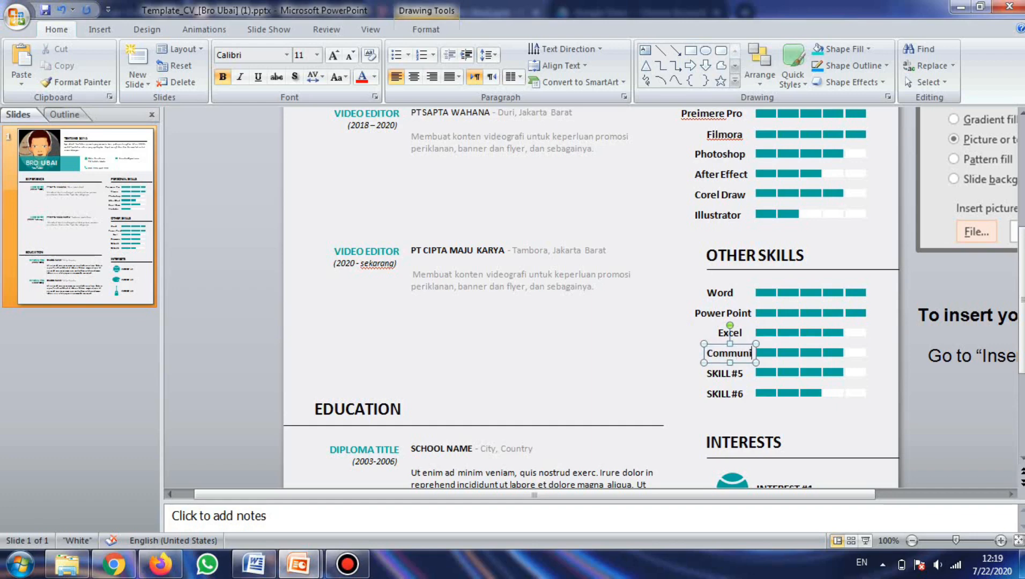
{"action": "type", "text": "cation"}
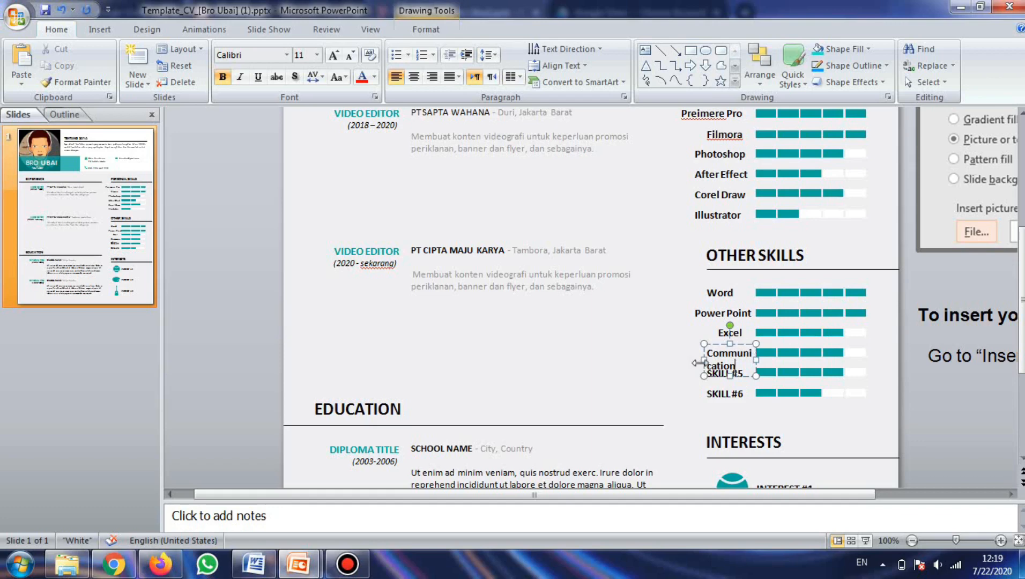
{"action": "left_click_drag", "start_coordinate": [700, 362], "coordinate": [669, 359]}
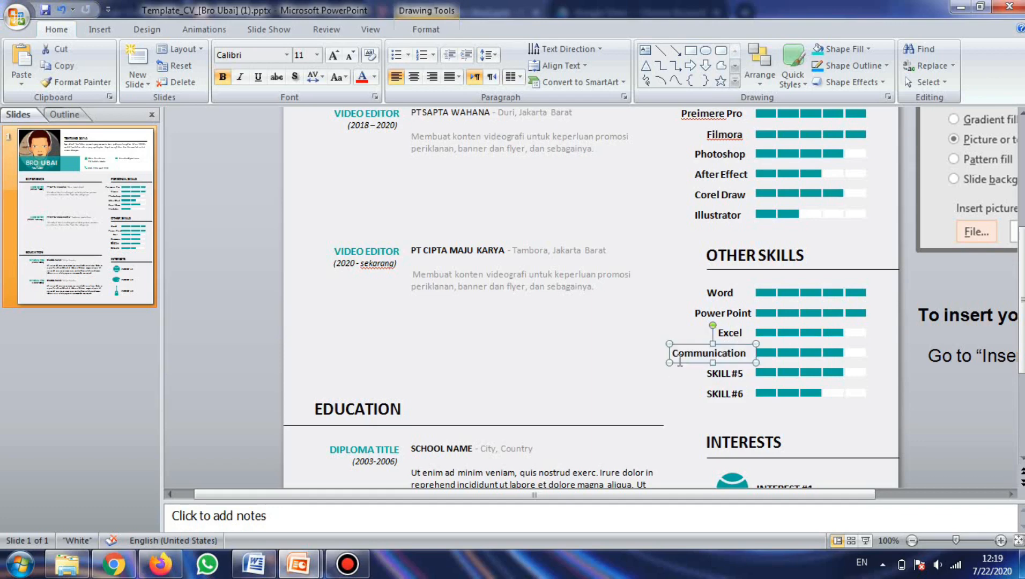
Step: Delete the fifth and sixth other-skill rows, removing both their rating bars and their labels
{"action": "left_click", "coordinate": [721, 375]}
{"action": "left_click_drag", "start_coordinate": [748, 374], "coordinate": [709, 374]}
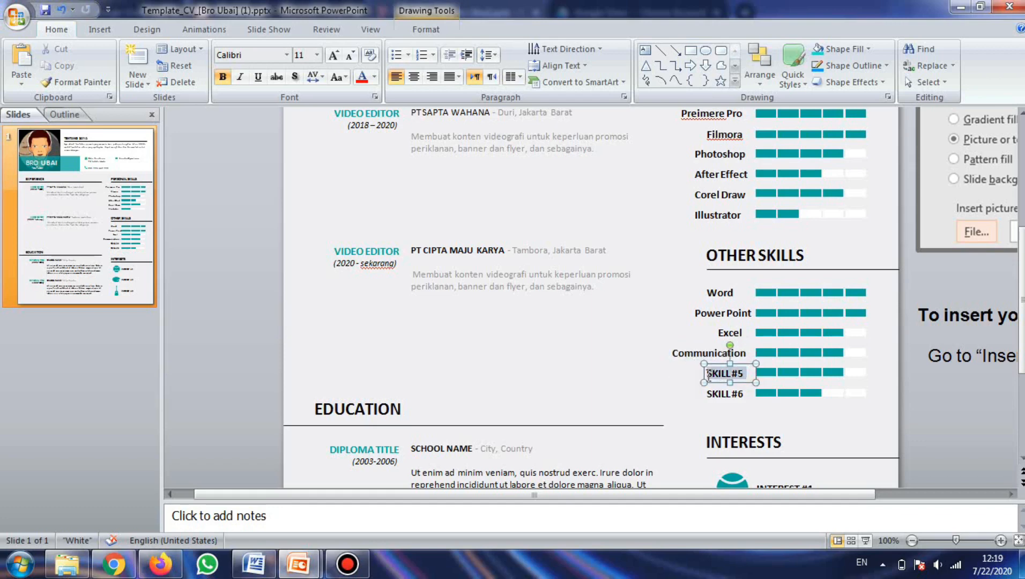
{"action": "left_click", "coordinate": [763, 392]}
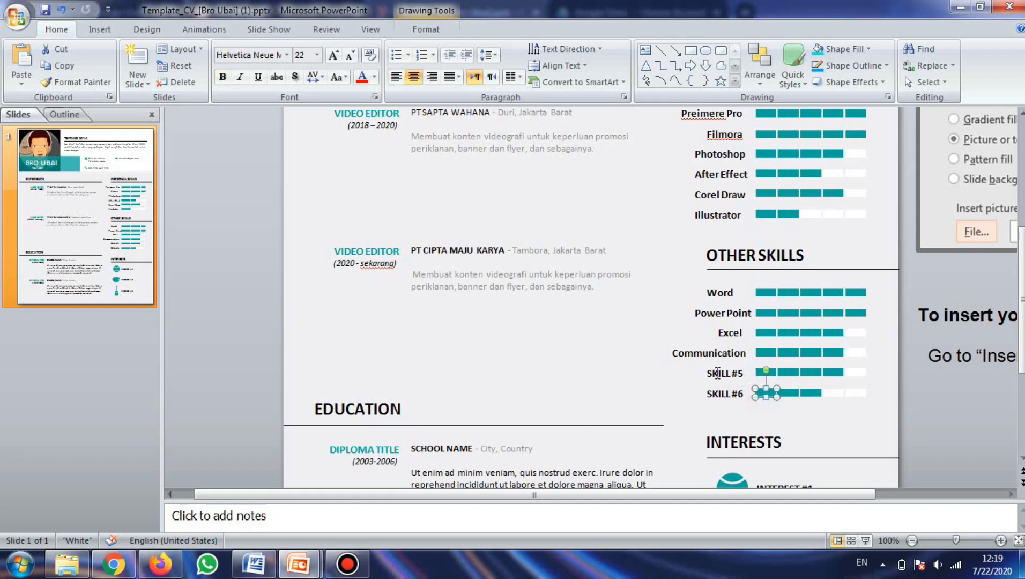
{"action": "left_click", "coordinate": [912, 401]}
{"action": "mouse_move", "coordinate": [913, 401]}
{"action": "left_mouse_down"}
{"action": "mouse_move", "coordinate": [698, 393]}
{"action": "mouse_move", "coordinate": [672, 371]}
{"action": "left_mouse_up"}
{"action": "key", "text": "Delete"}
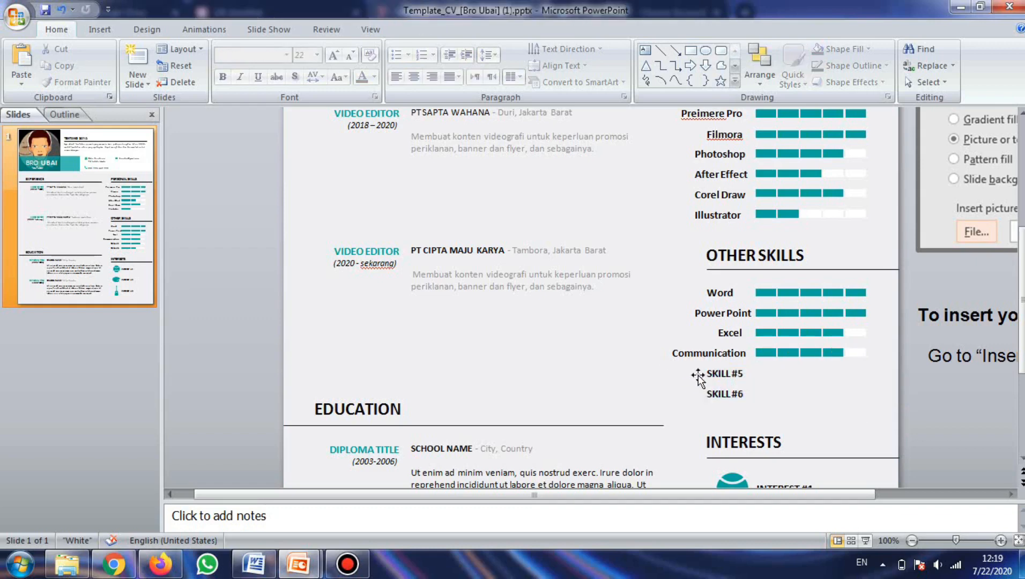
{"action": "left_click", "coordinate": [704, 374]}
{"action": "left_click", "coordinate": [714, 394], "text": "shift"}
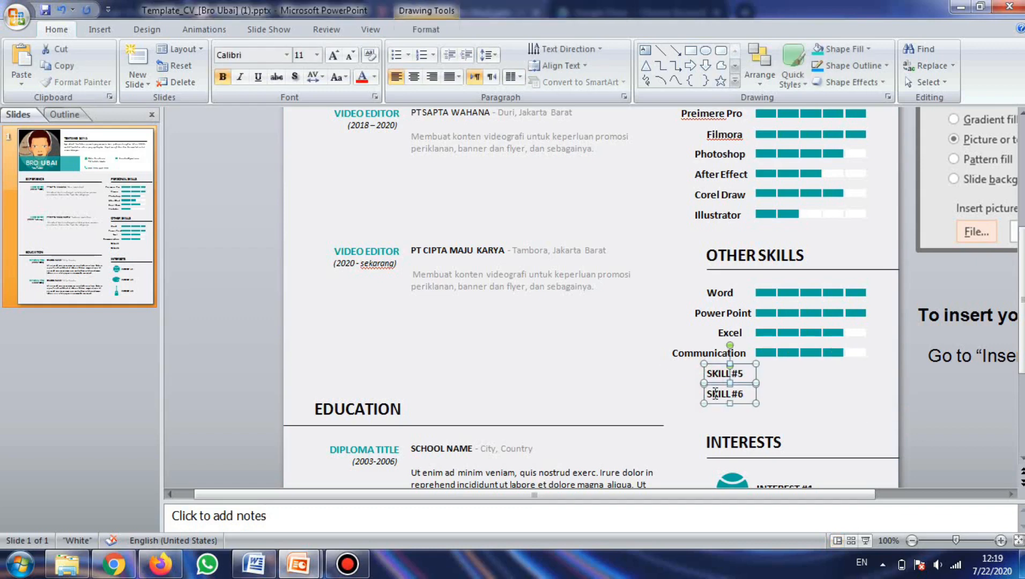
{"action": "key", "text": "Delete"}
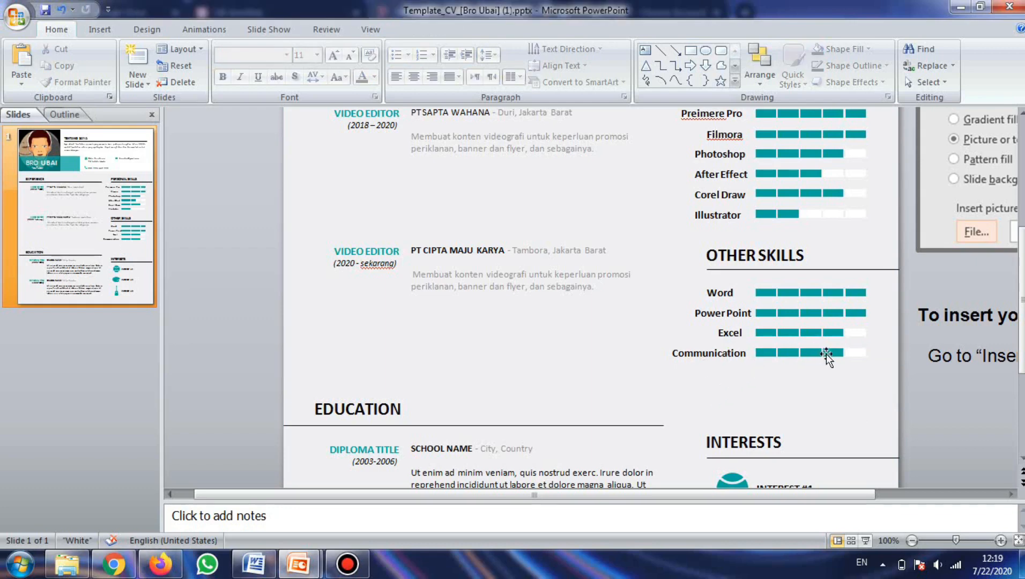
Step: Lower the Word skill rating to four filled segments by replacing its last segment with an empty one
{"action": "left_click", "coordinate": [856, 292]}
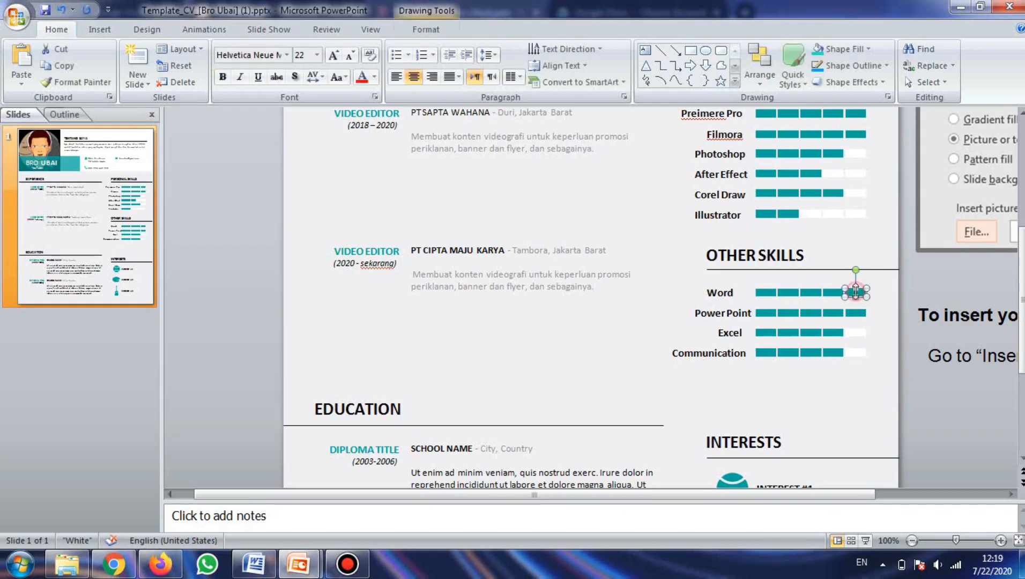
{"action": "key", "text": "Delete"}
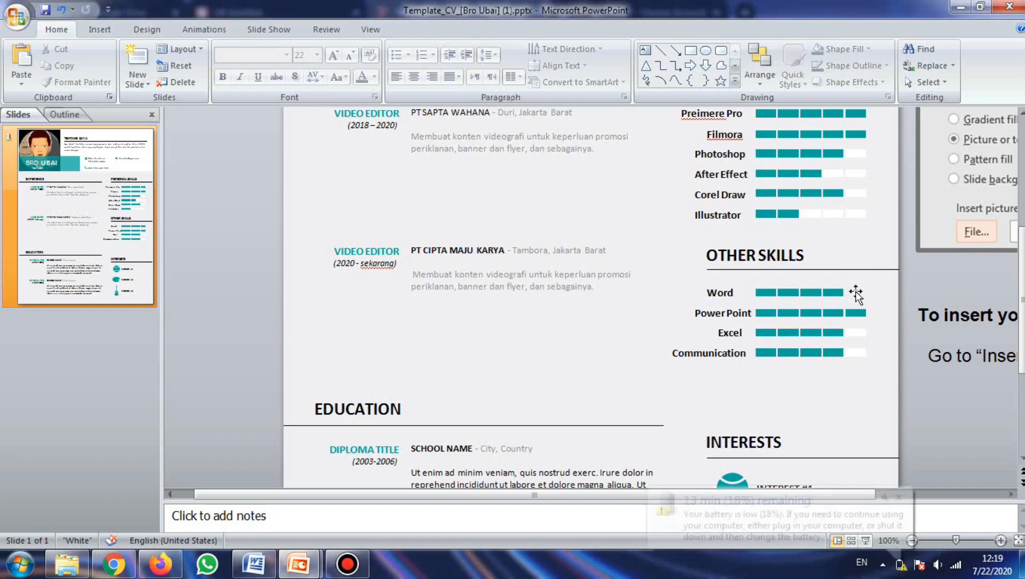
{"action": "left_click", "coordinate": [857, 333]}
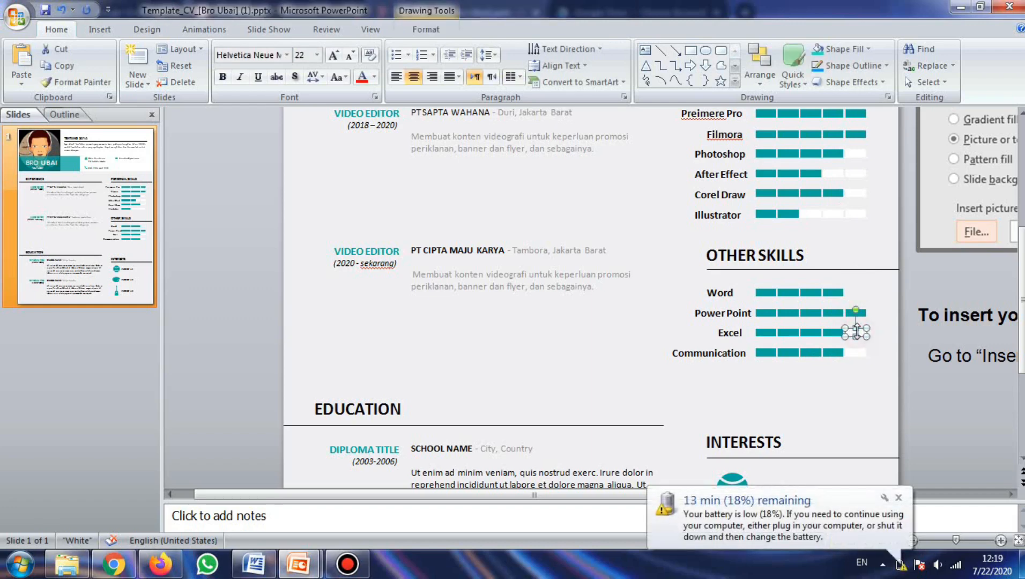
{"action": "left_click_drag", "start_coordinate": [857, 331], "coordinate": [864, 341]}
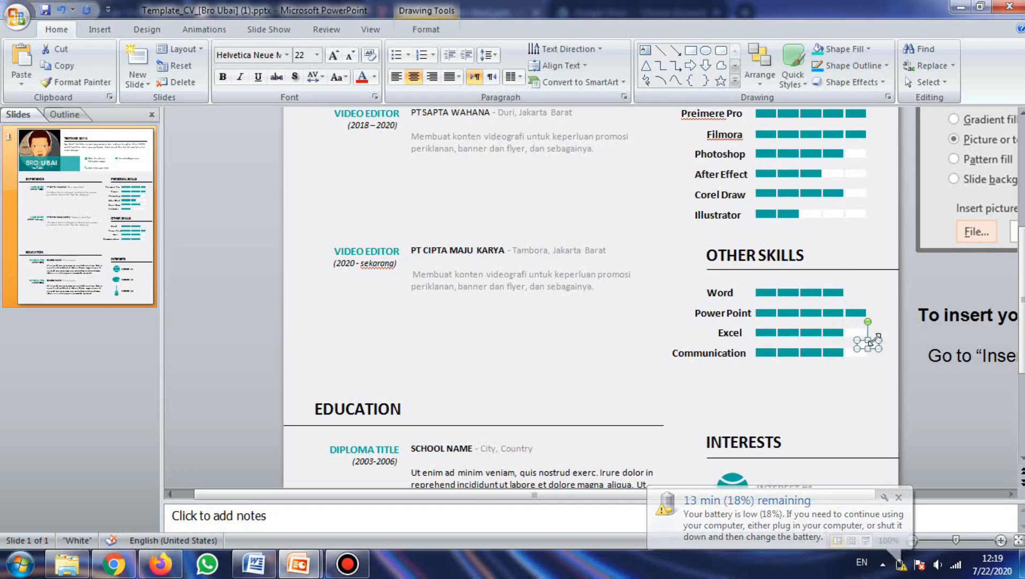
{"action": "left_click_drag", "start_coordinate": [872, 340], "coordinate": [836, 289]}
{"action": "key", "text": "Left"}
{"action": "key", "text": "Left"}
{"action": "key", "text": "Left"}
{"action": "key", "text": "Left"}
{"action": "key", "text": "Left"}
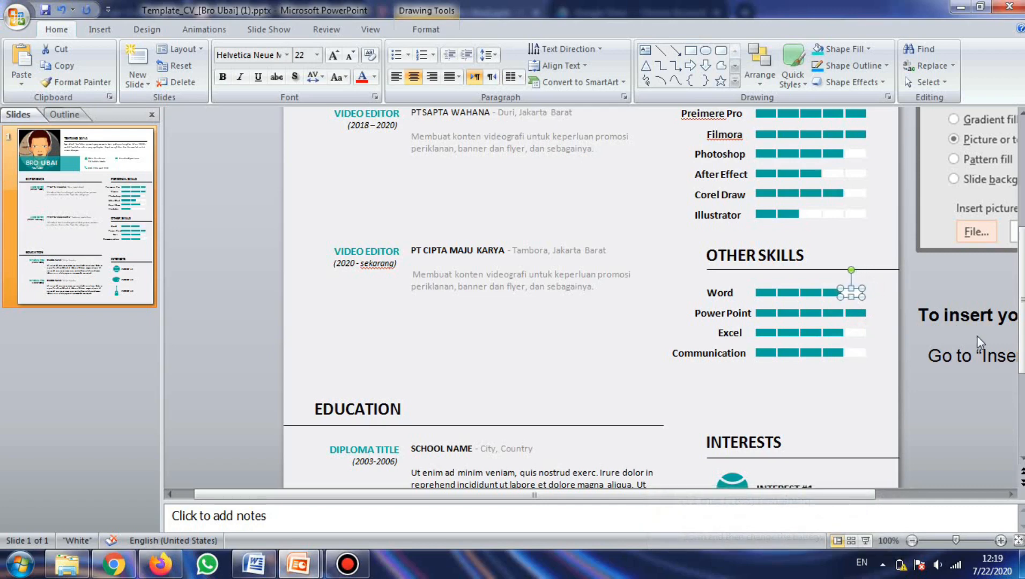
{"action": "key", "text": "Left"}
{"action": "left_click", "coordinate": [883, 314]}
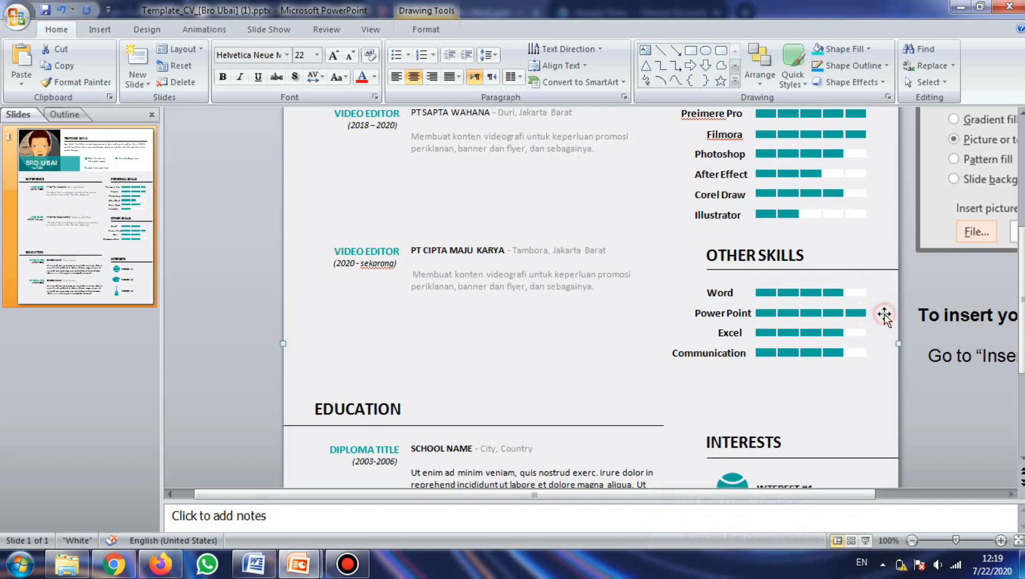
{"action": "left_click", "coordinate": [926, 430]}
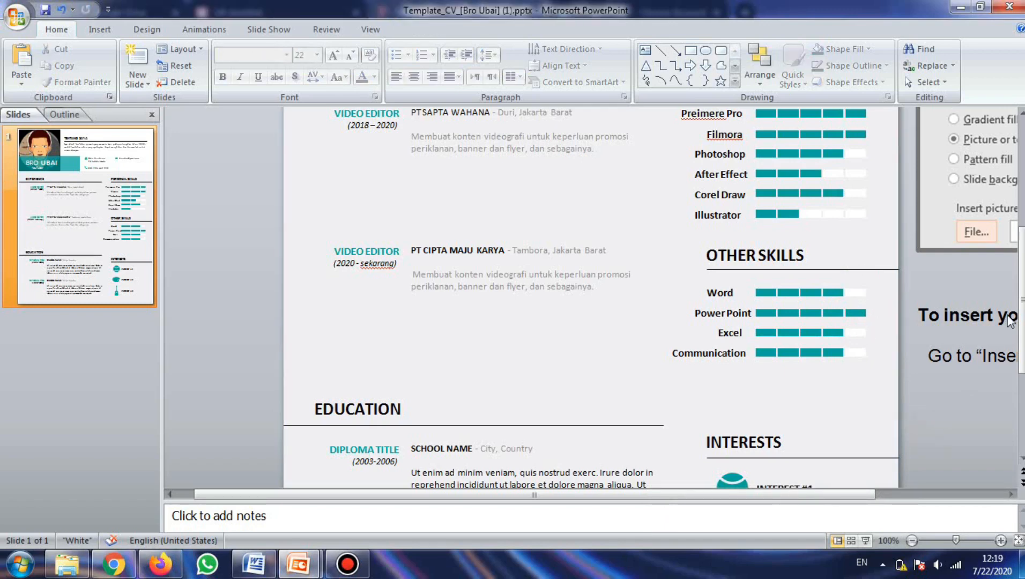
Step: Rename the first interest to SEPAKBOLA
{"action": "left_click_drag", "start_coordinate": [1020, 298], "coordinate": [1022, 383]}
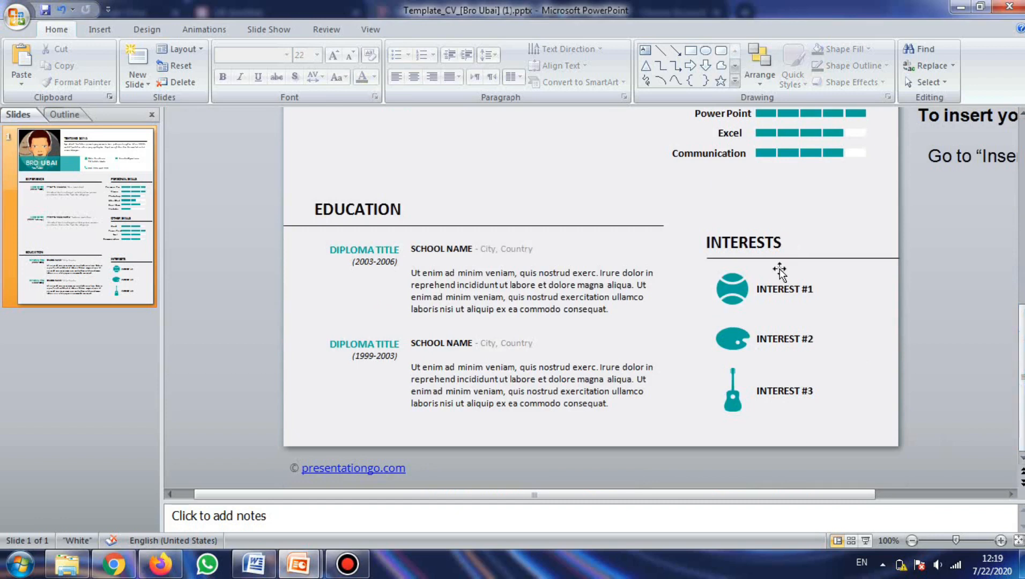
{"action": "left_click", "coordinate": [777, 288]}
{"action": "key", "text": "ctrl+a"}
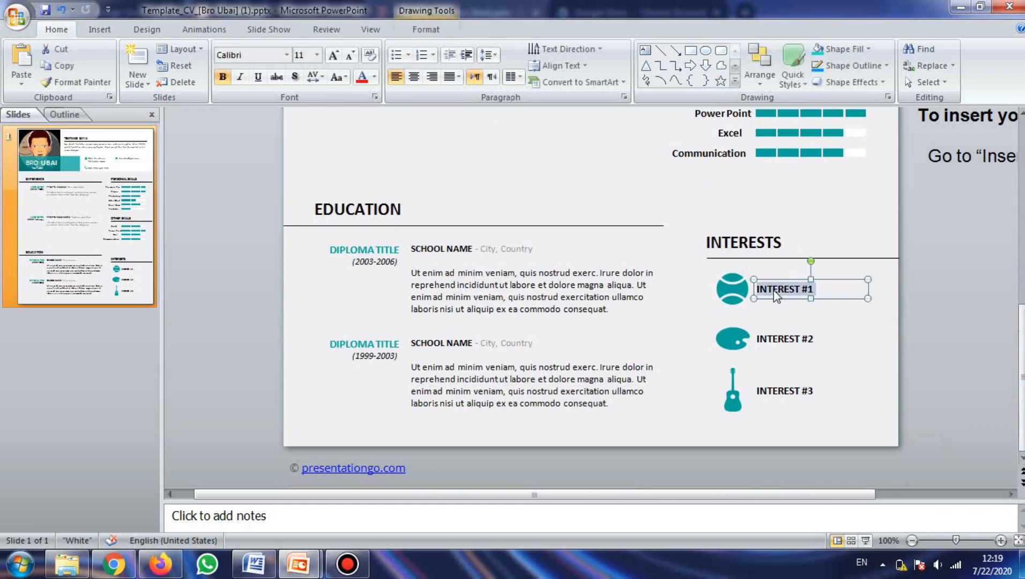
{"action": "type", "text": "S"}
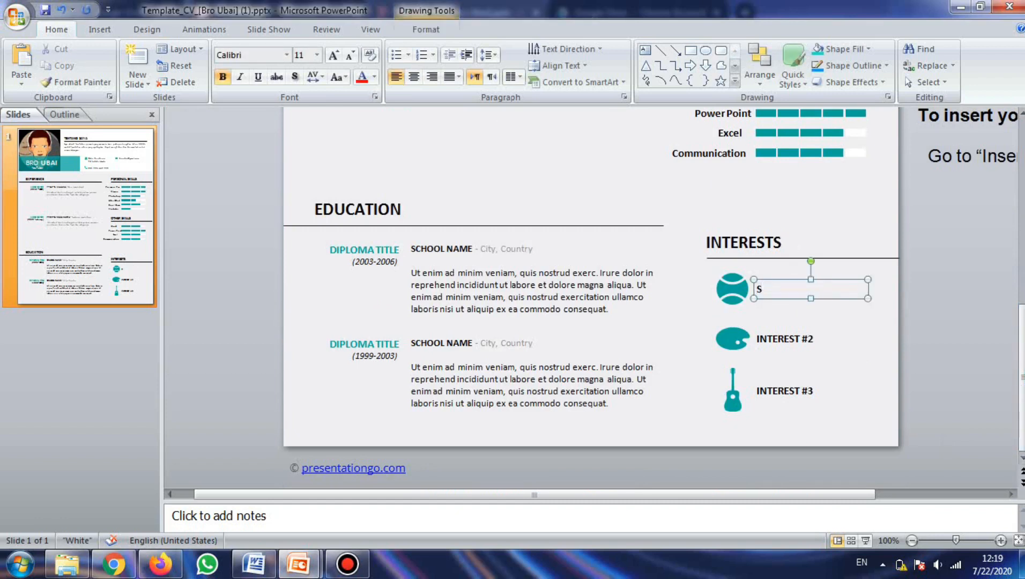
{"action": "type", "text": "B"}
{"action": "type", "text": "SEPAKBOLA"}
Step: Rename the second interest to MELUKIS
{"action": "left_click", "coordinate": [798, 343]}
{"action": "triple_click", "coordinate": [798, 346]}
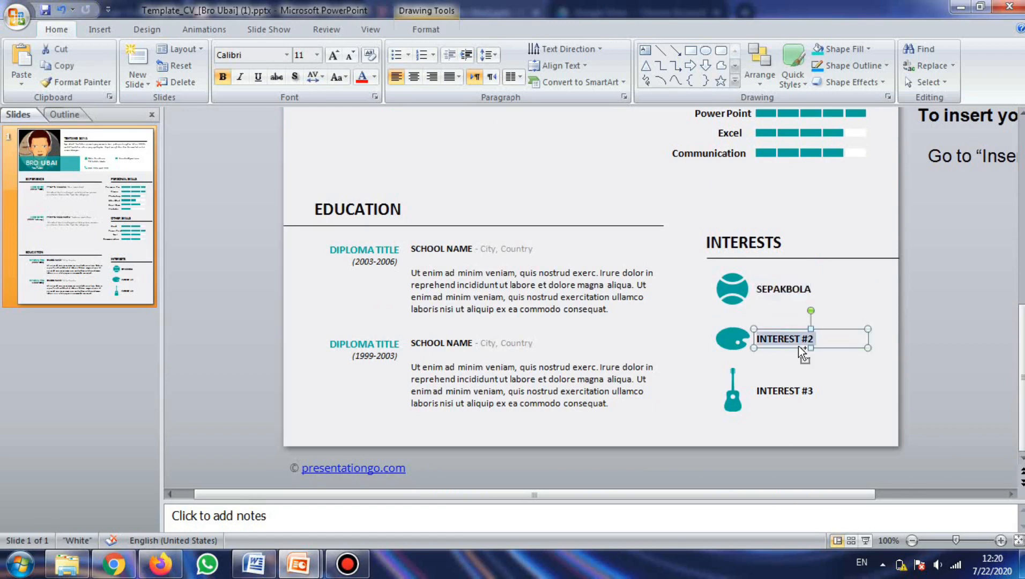
{"action": "type", "text": "MEUK"}
{"action": "key", "text": "BackSpace"}
{"action": "key", "text": "BackSpace"}
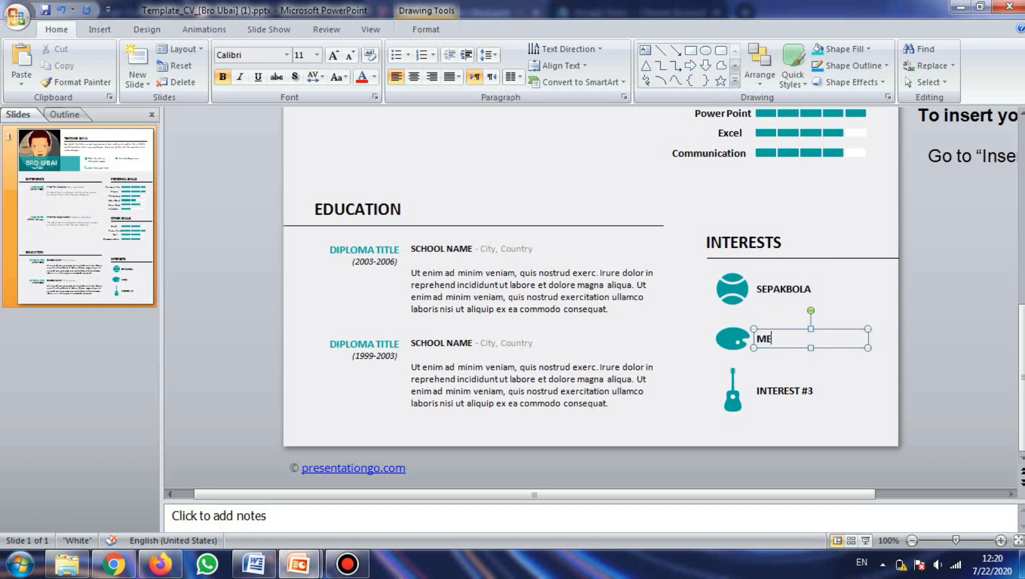
{"action": "type", "text": "LUKIS"}
Step: Rename the third interest to BERMAIN MUSIK
{"action": "left_click", "coordinate": [787, 394]}
{"action": "triple_click", "coordinate": [791, 396]}
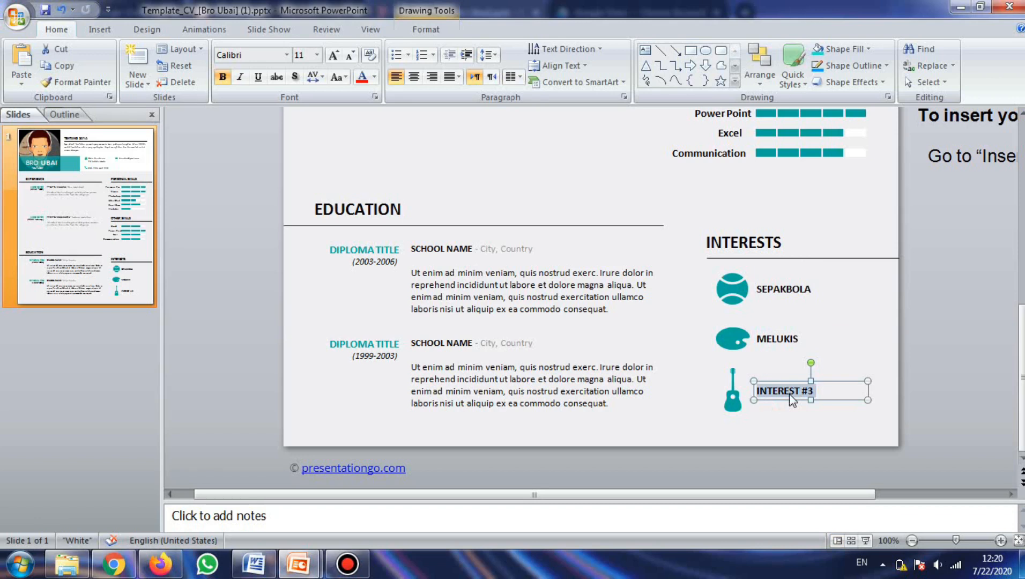
{"action": "type", "text": "B"}
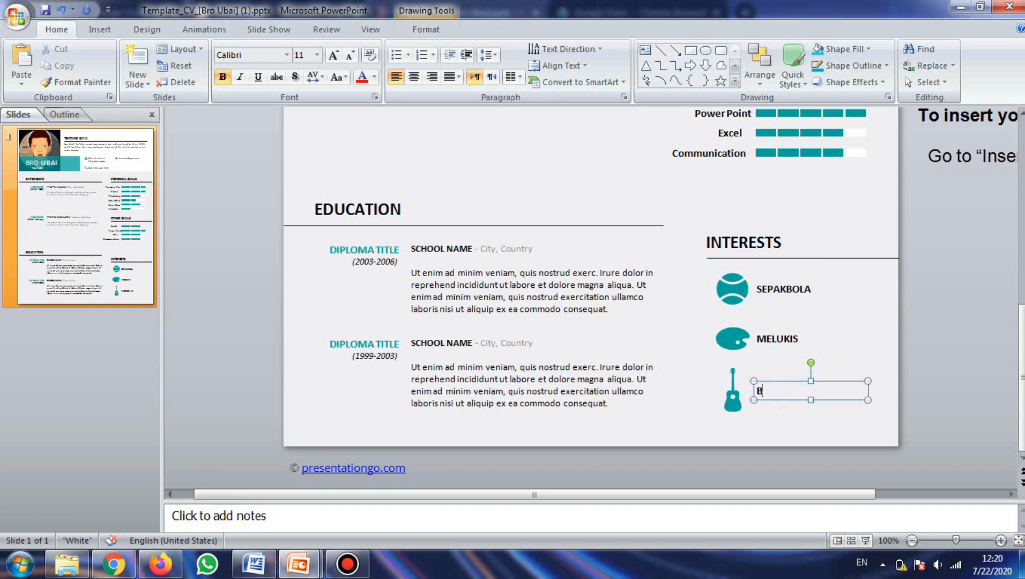
{"action": "type", "text": "ERMAIN MUSIK"}
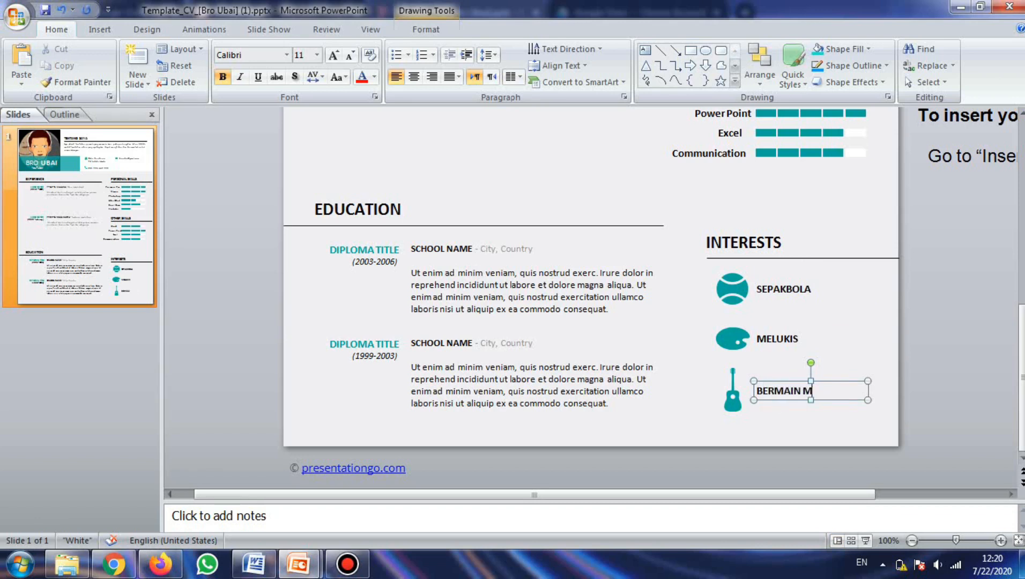